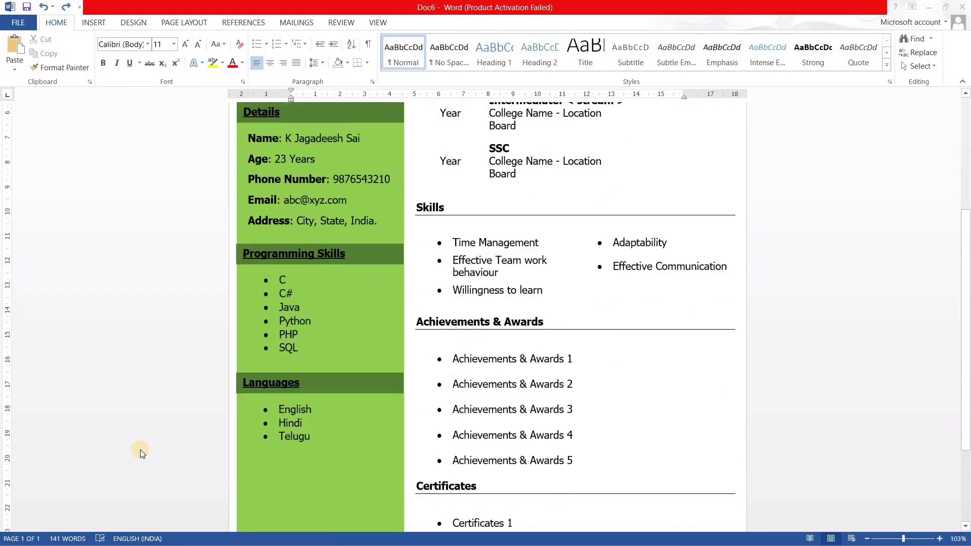
Look over the finished sample resume in Doc6 and switch to the blank Document2.
scroll(140, 450, "up", 5)
scroll(141, 450, "up", 4)
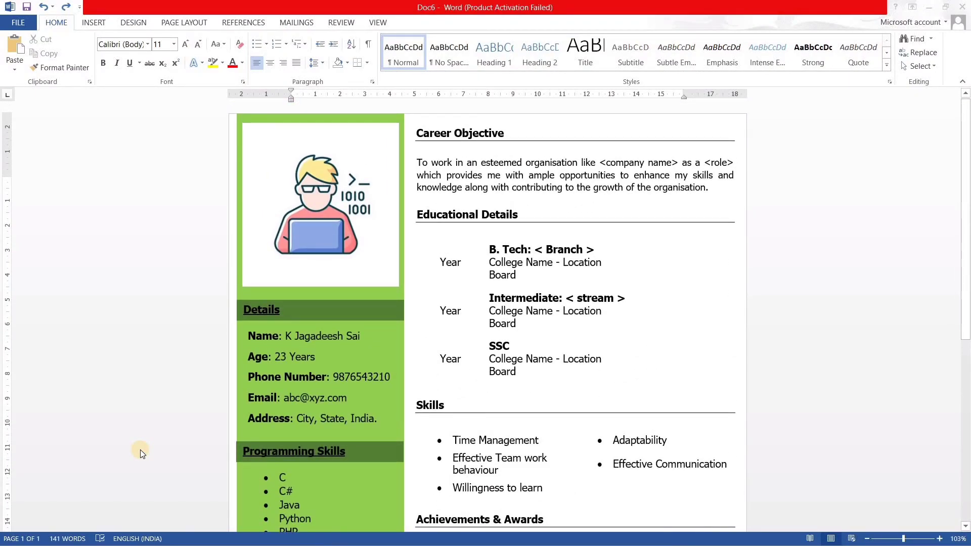
key("alt+Tab")
key("alt+Tab")
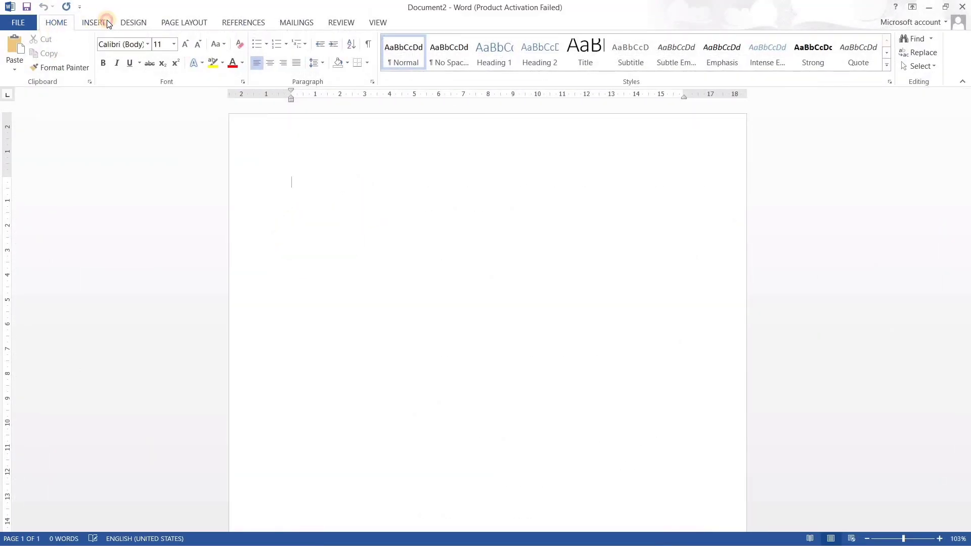
Draw a full-height rectangle about 6.96 cm wide and 30.5 cm high along the page's left edge.
left_click(108, 23)
left_click(189, 70)
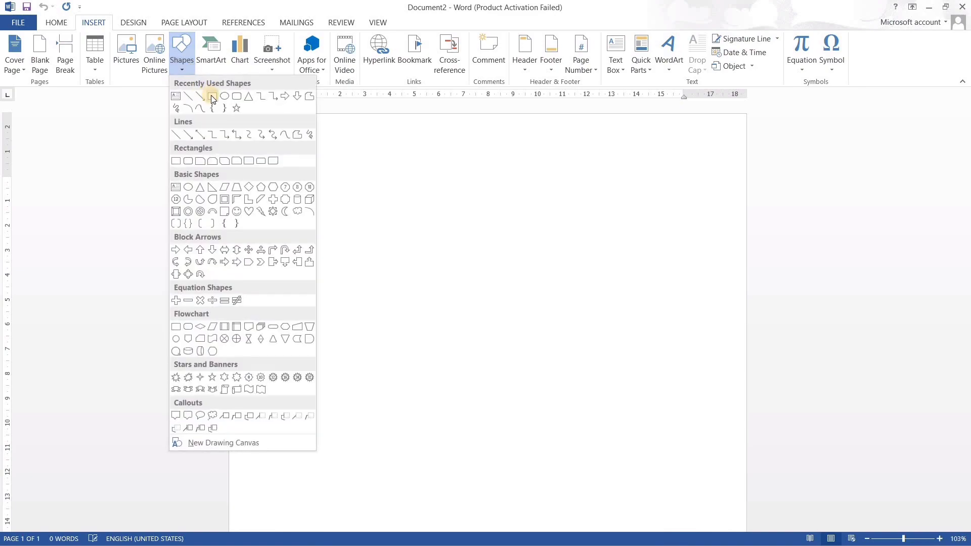
left_click(212, 99)
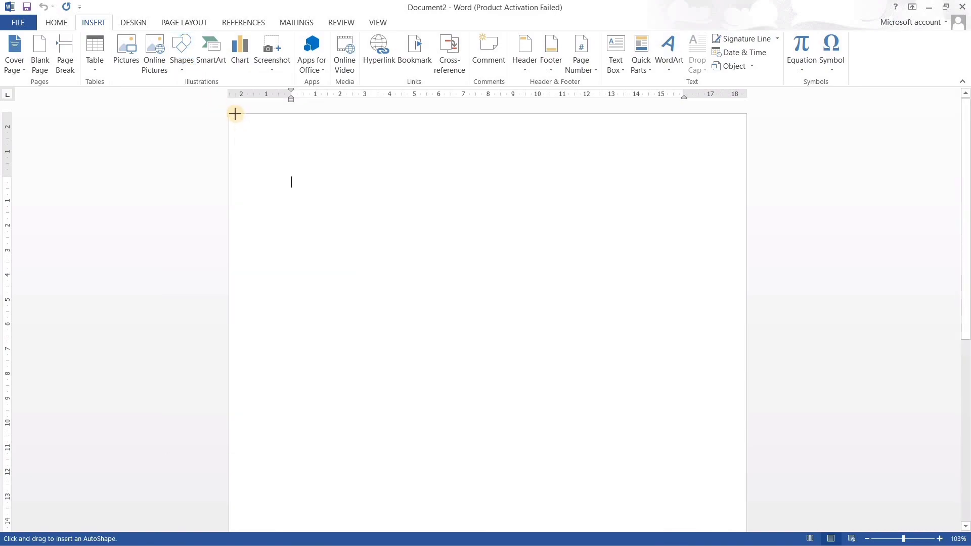
mouse_move(233, 114)
left_mouse_down()
mouse_move(373, 223)
mouse_move(369, 474)
mouse_move(405, 536)
left_mouse_up()
scroll(390, 336, "down", 8)
left_click_drag(319, 292, 326, 536)
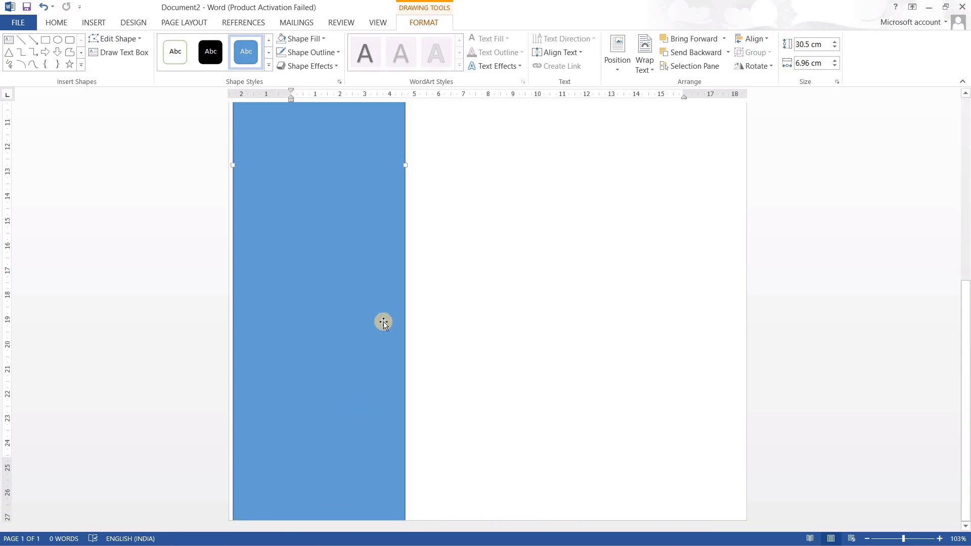
Fill the sidebar rectangle with standard light green and remove its outline.
left_click(324, 39)
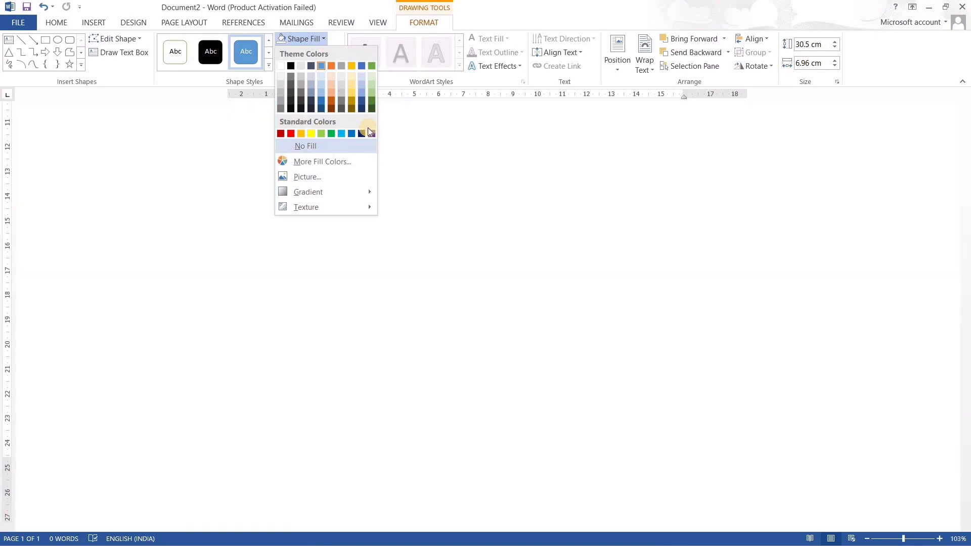
left_click(325, 133)
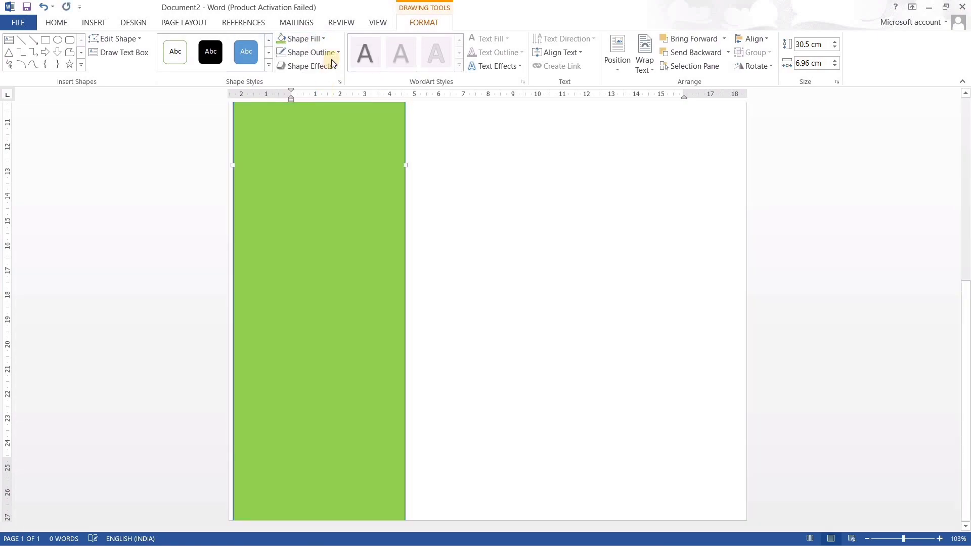
left_click(327, 52)
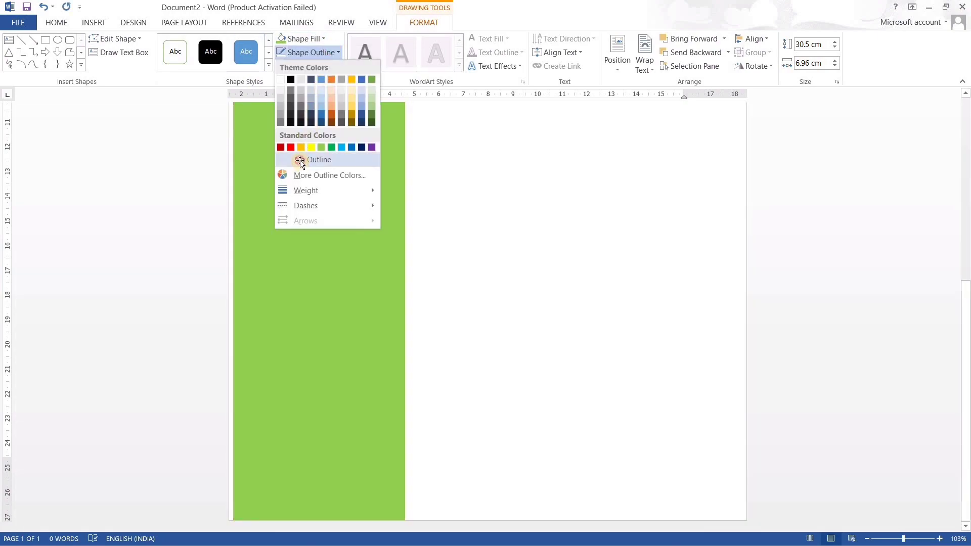
left_click(299, 160)
left_click(409, 219)
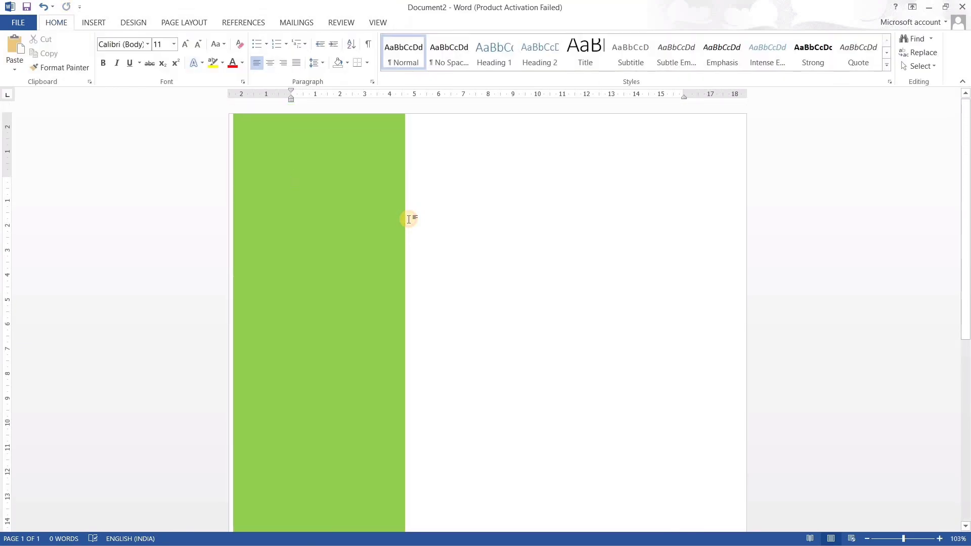
Examine the Career Objective heading and the paragraph beneath it in the sample resume Doc6.
key("alt+Tab")
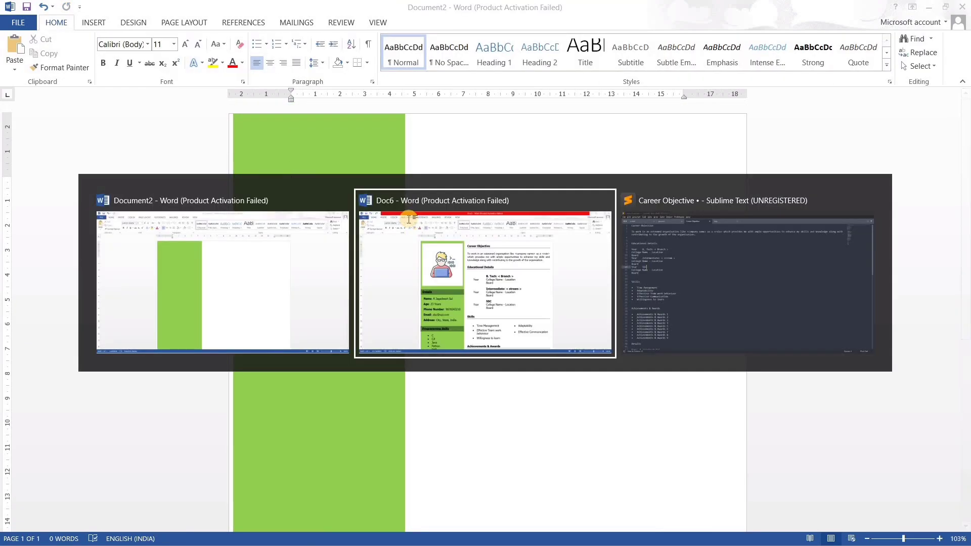
left_click_drag(412, 133, 518, 126)
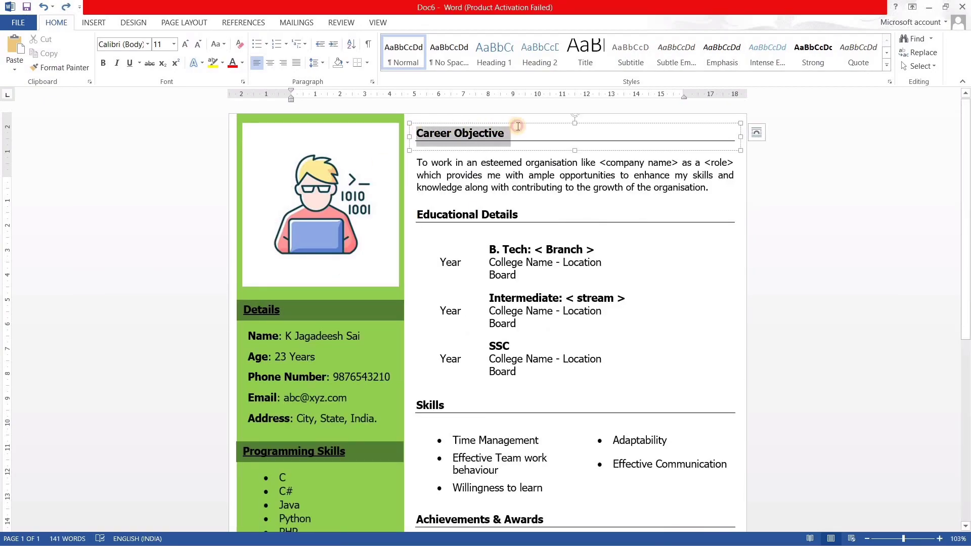
left_click(418, 162)
left_click_drag(451, 163, 553, 177)
left_click(522, 178)
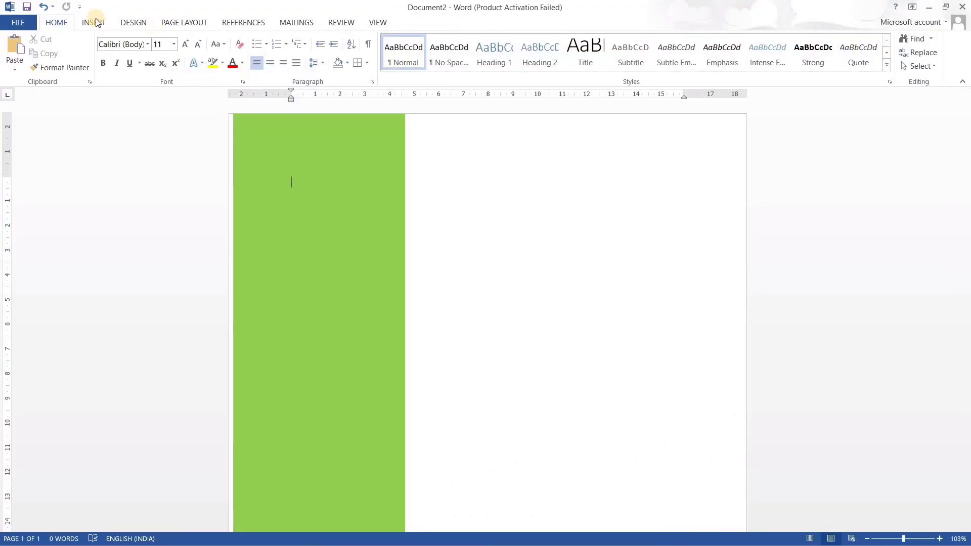
Draw a text box about 13.56 cm wide and 1.02 cm high beside the sidebar's top and enter "Career Objective".
left_click(93, 22)
left_click(617, 71)
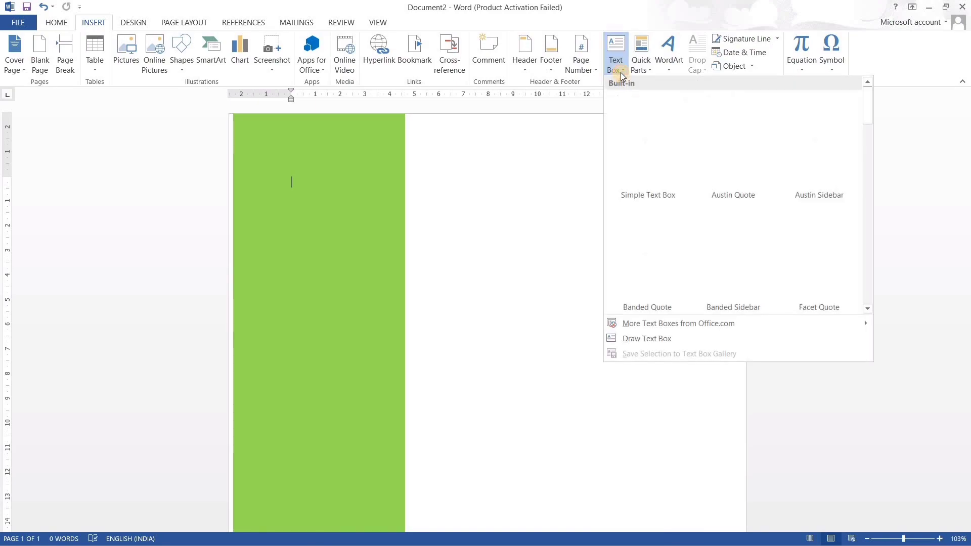
left_click(627, 339)
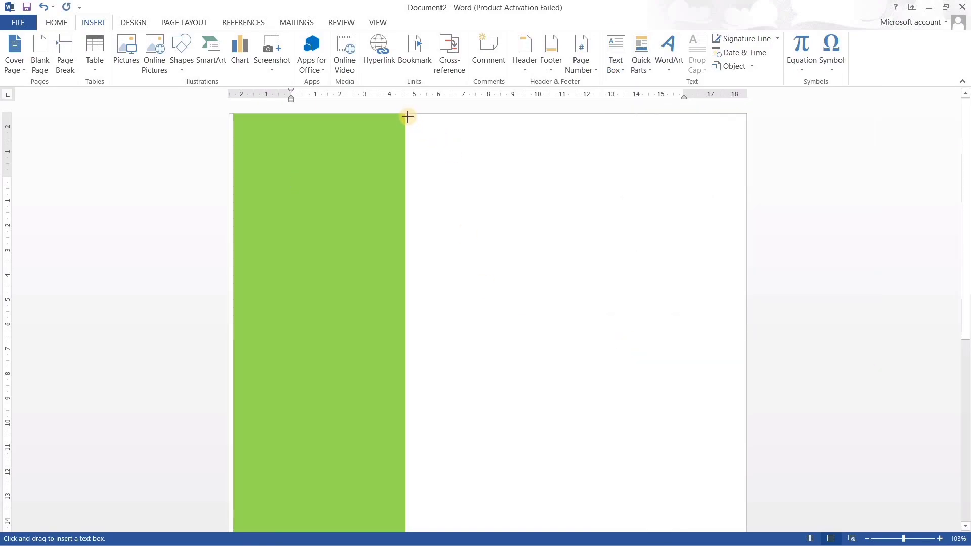
mouse_move(407, 117)
left_mouse_down()
mouse_move(442, 141)
mouse_move(635, 191)
mouse_move(730, 180)
mouse_move(742, 142)
left_mouse_up()
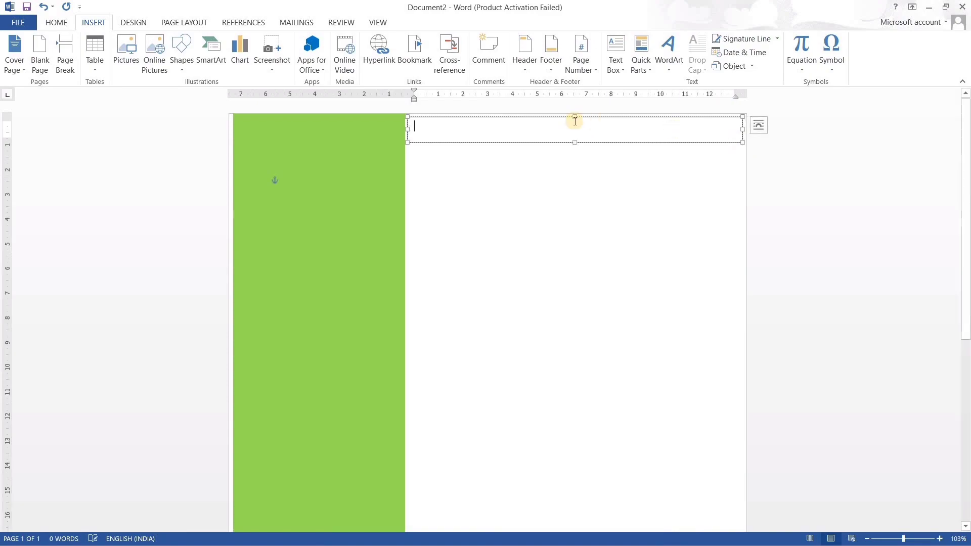
type("Career Objective")
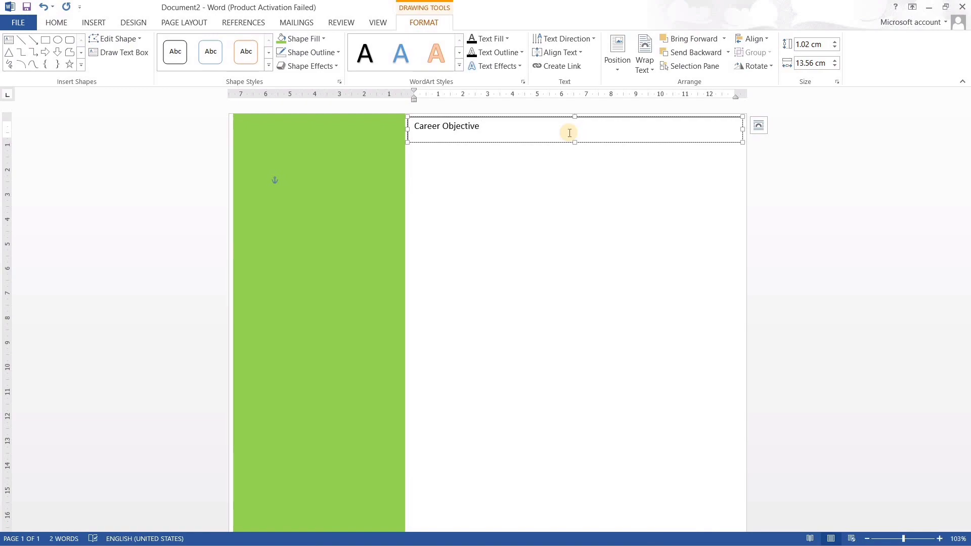
Format the "Career Objective" heading as bold Tahoma 12 with a bottom border line.
key("ctrl+a")
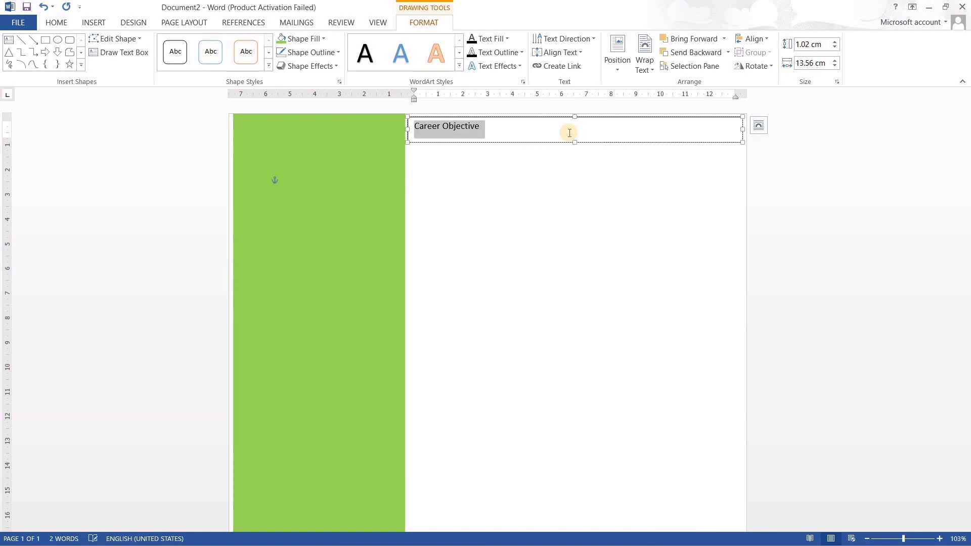
key("ctrl+b")
left_click(57, 23)
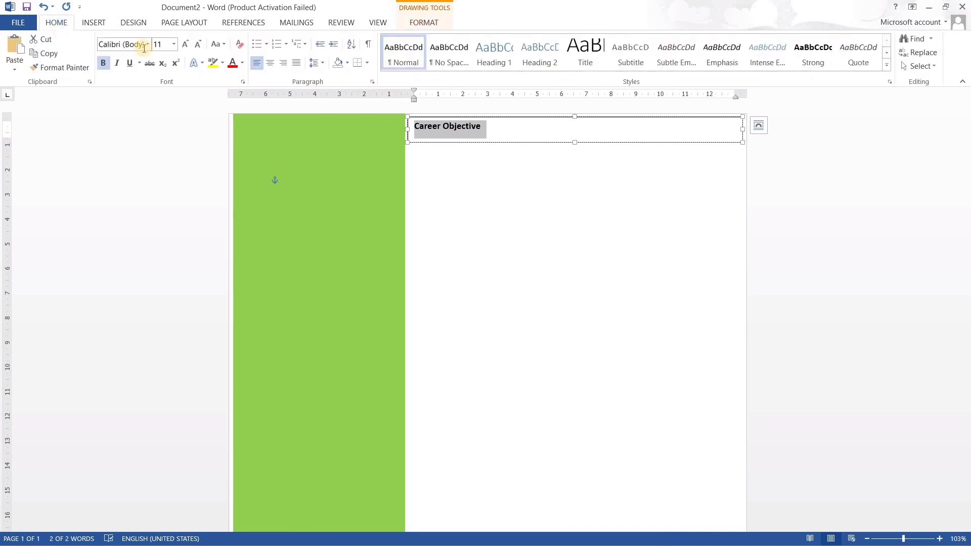
left_click(148, 44)
left_click(131, 118)
left_click(174, 44)
left_click(160, 106)
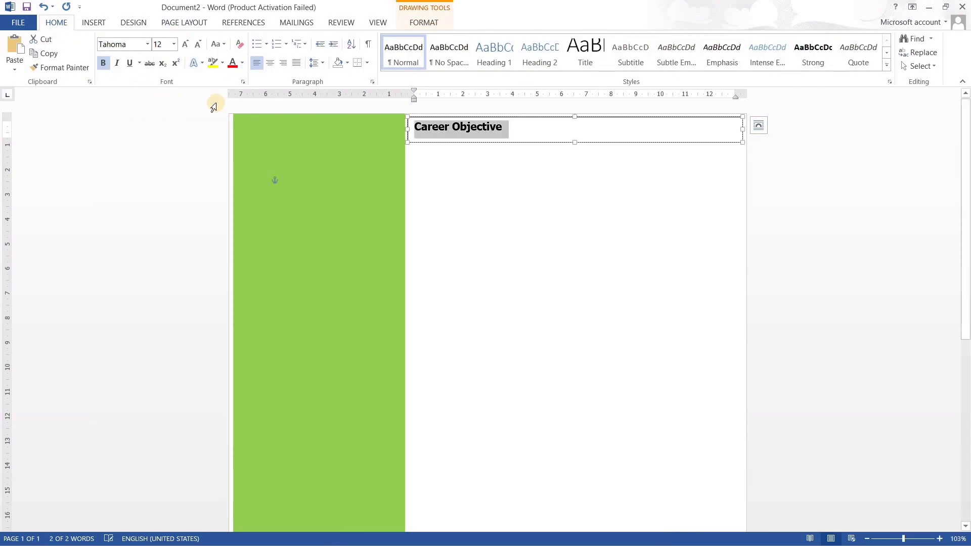
left_click(357, 70)
left_click(448, 202)
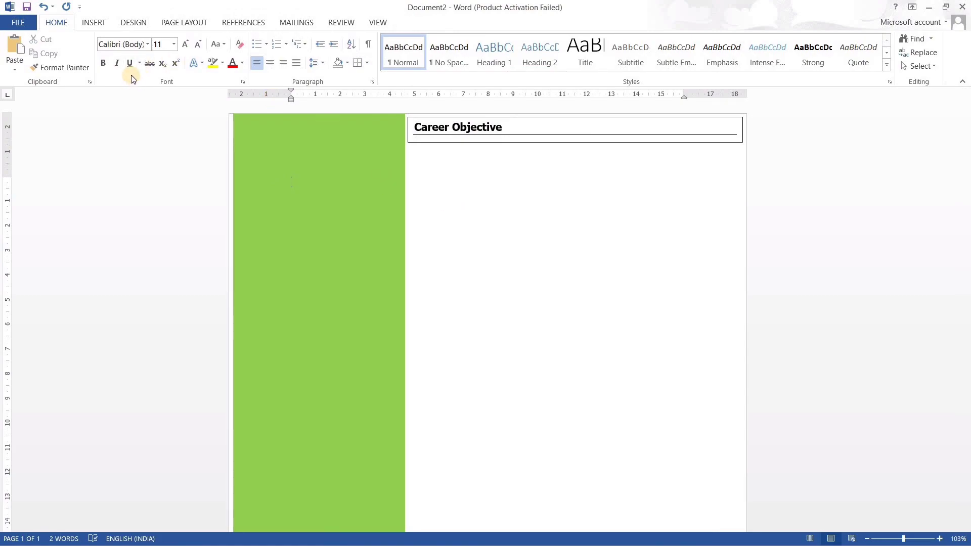
Add a taller copy of the heading text box directly below it, holding the career objective paragraph in regular Tahoma 12.
left_click(438, 144)
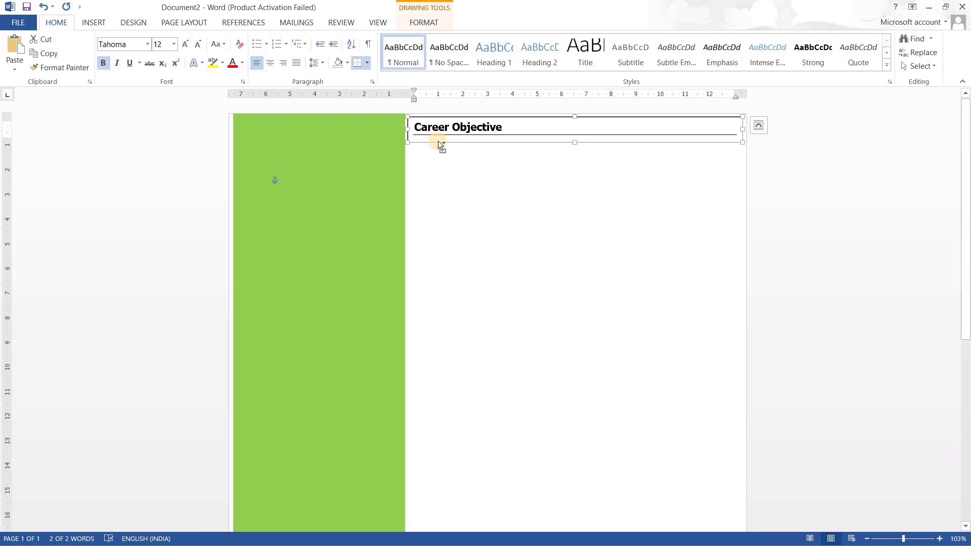
key("ctrl+c")
key("ctrl+v")
mouse_move(514, 128)
left_mouse_down()
mouse_move(499, 154)
mouse_move(472, 163)
mouse_move(507, 145)
mouse_move(502, 138)
mouse_move(497, 210)
mouse_move(500, 137)
left_mouse_up()
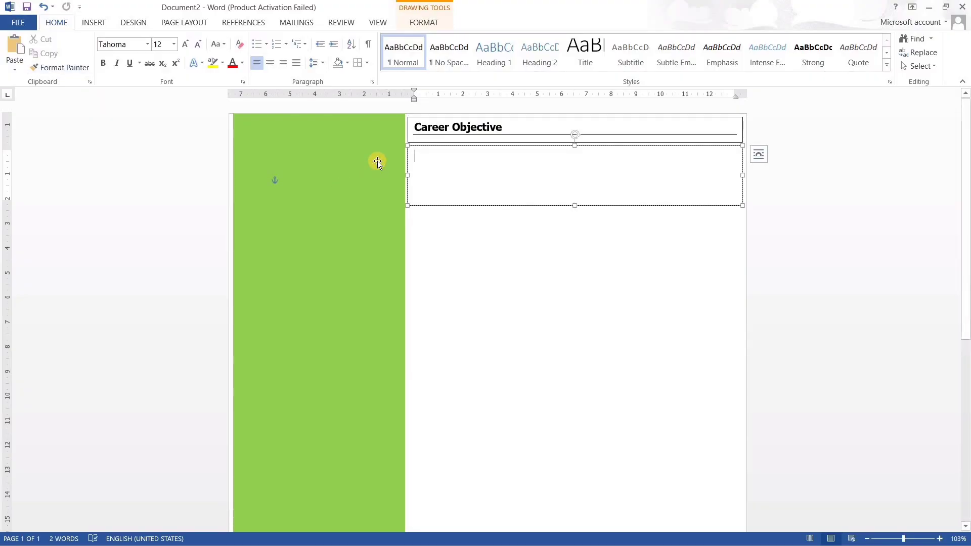
key("ctrl+v")
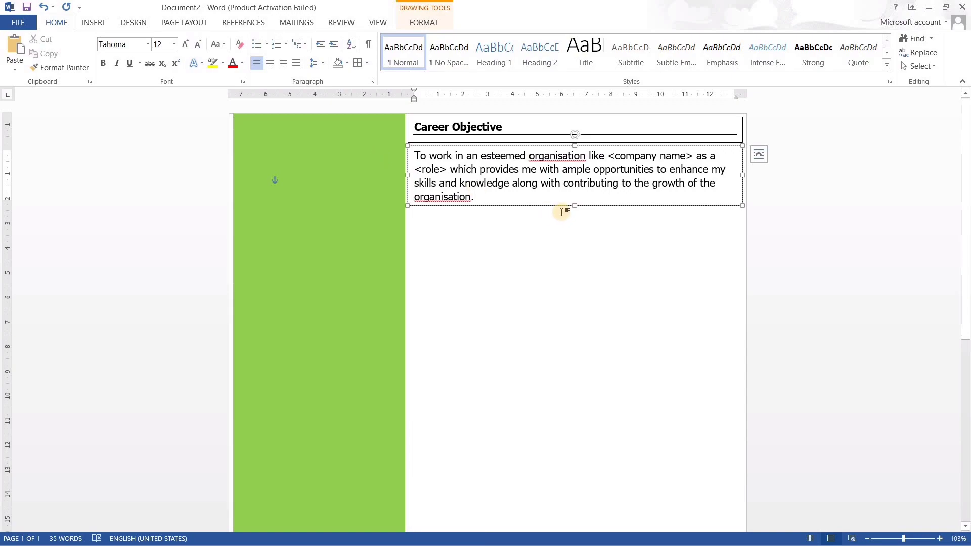
Change both spellings of "organisation" in the career objective paragraph to "organization".
left_click(561, 156)
key("BackSpace")
type("z")
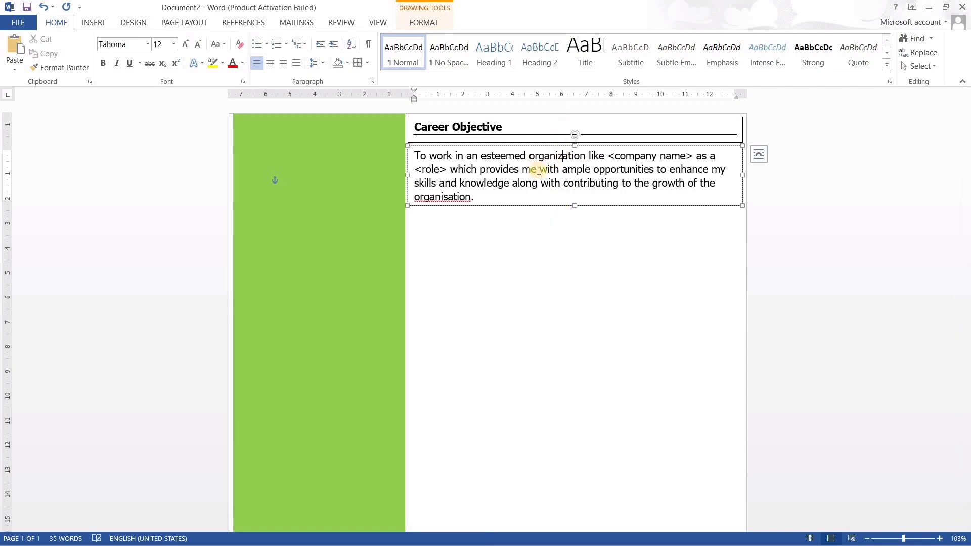
left_click(448, 197)
key("BackSpace")
type("z")
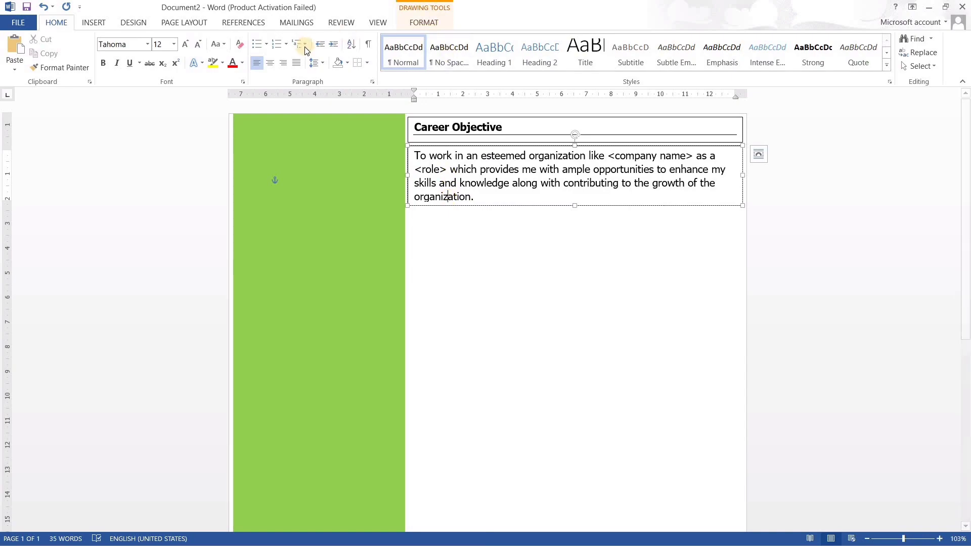
Justify the career objective paragraph and make its text box slightly taller.
left_click(296, 63)
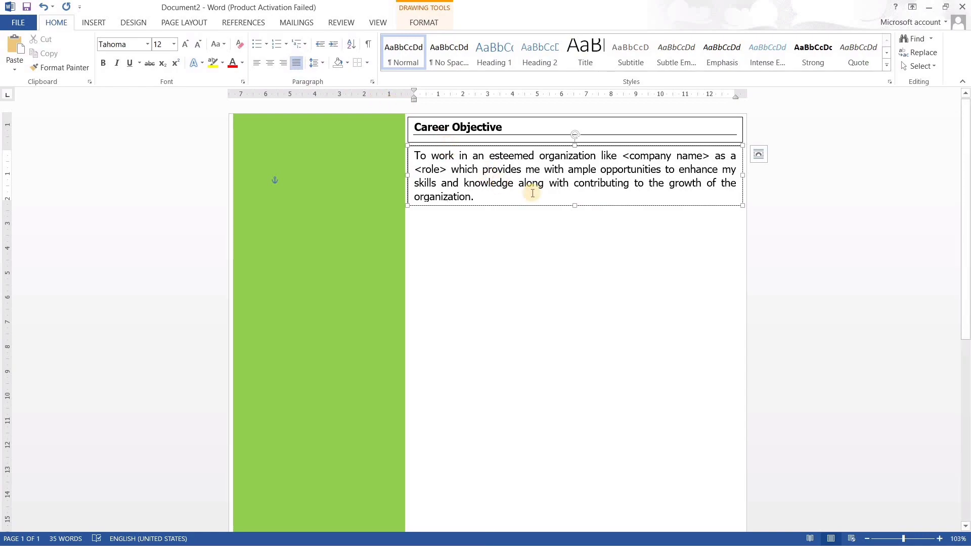
left_click_drag(575, 205, 575, 211)
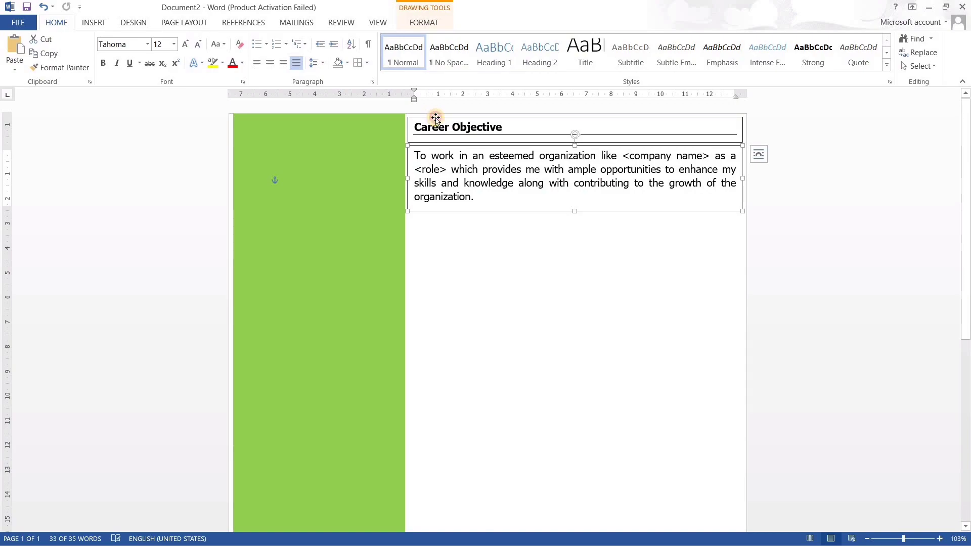
Duplicate the heading and paragraph text boxes together and place the copies directly below the originals.
left_click(438, 121)
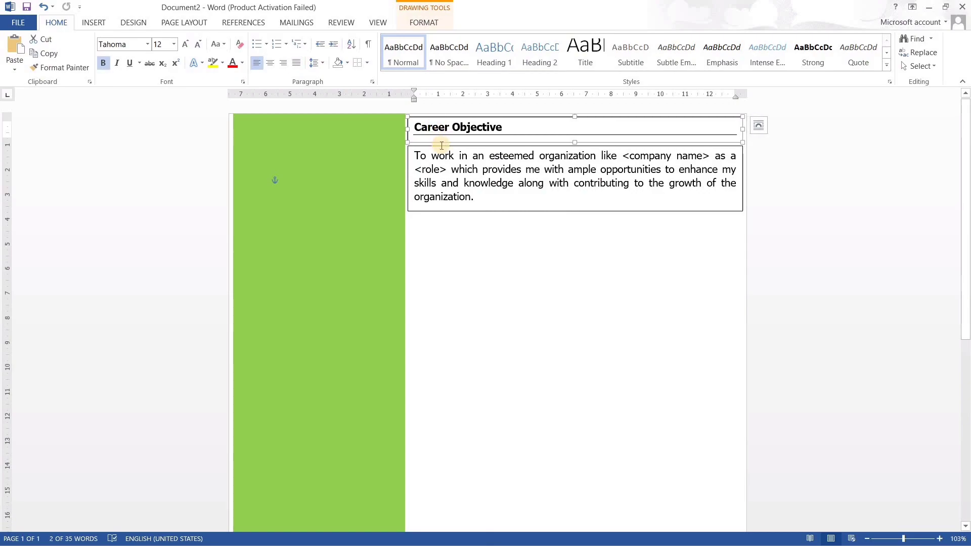
left_click(443, 150, "shift")
key("ctrl+c")
key("ctrl+v")
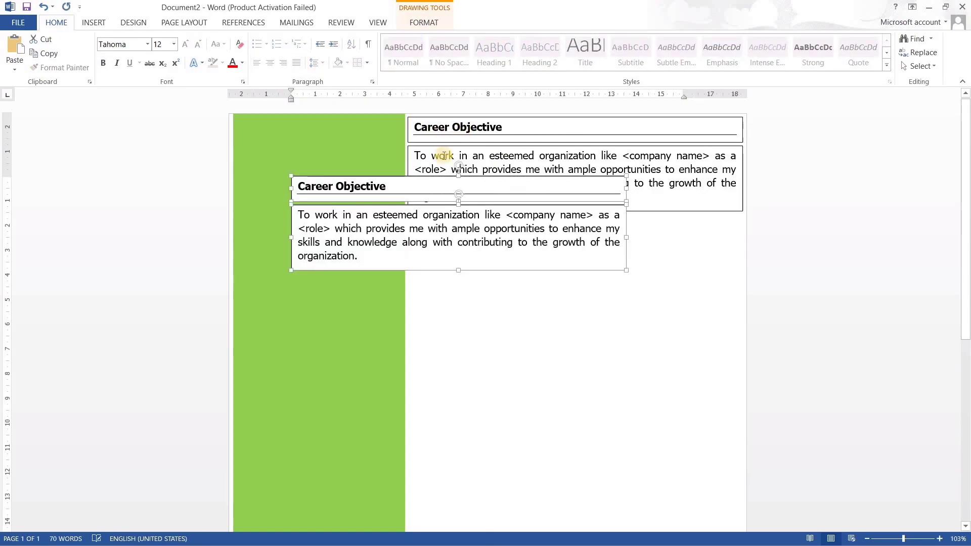
left_click_drag(423, 174, 536, 214)
Replace the copied heading's text with "Educational Details".
left_click(528, 227)
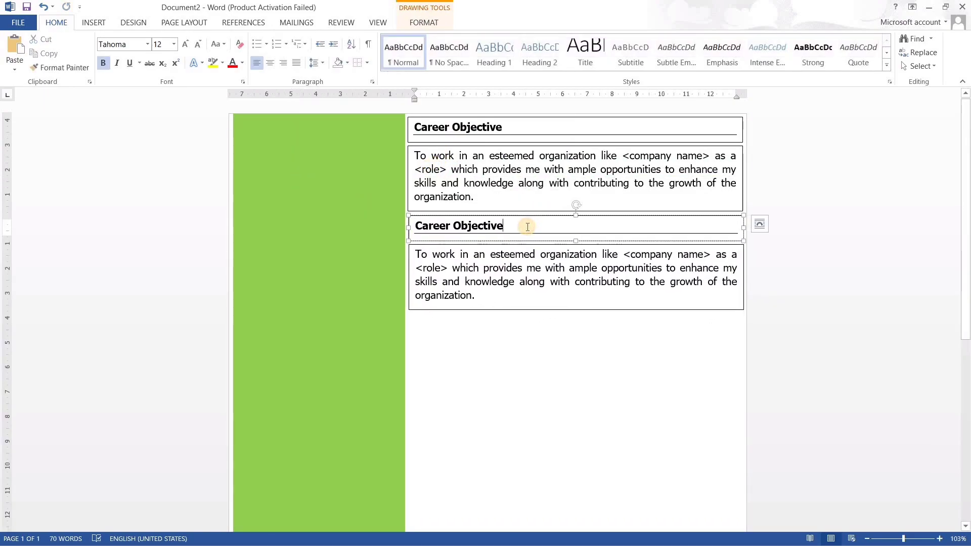
key("shift+Home")
type("Educational Details")
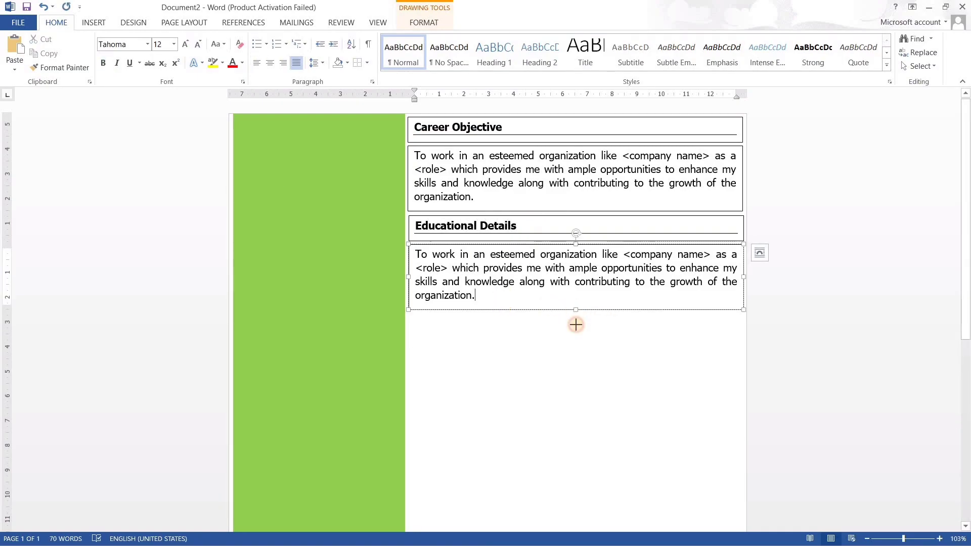
Extend the text box under Educational Details downward and clear its paragraph.
left_click_drag(576, 325, 574, 423)
key("ctrl+a")
key("Delete")
Insert a two-column, three-row table filling the Educational Details box, with the first column about 3.49 cm wide.
left_click(93, 22)
left_click(98, 65)
left_click(101, 108)
mouse_move(740, 403)
left_mouse_down()
mouse_move(730, 419)
mouse_move(738, 420)
left_mouse_up()
left_click_drag(576, 262, 501, 285)
Align the contents of all table cells to centre left.
left_click(516, 22)
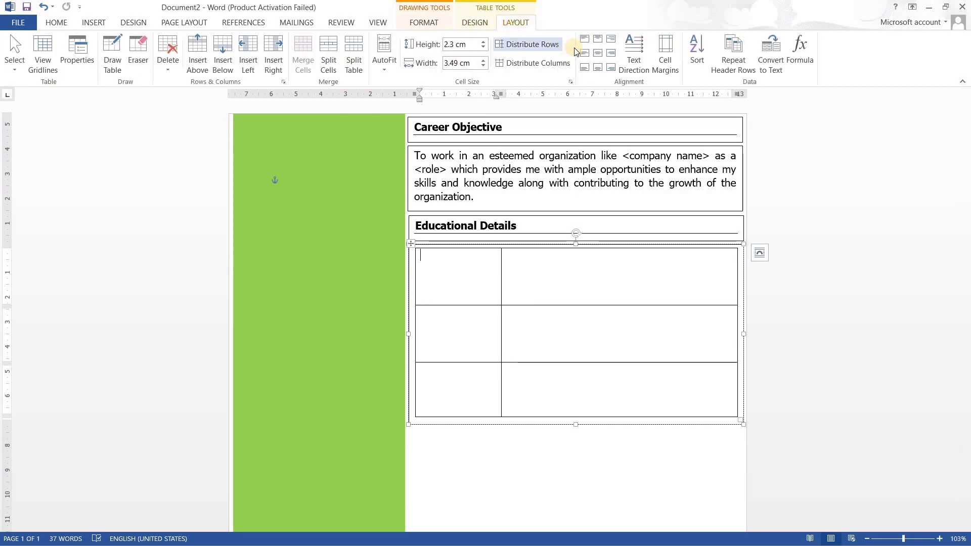
key("ctrl+a")
left_click(514, 281)
left_click_drag(599, 410, 423, 280)
left_click(582, 55)
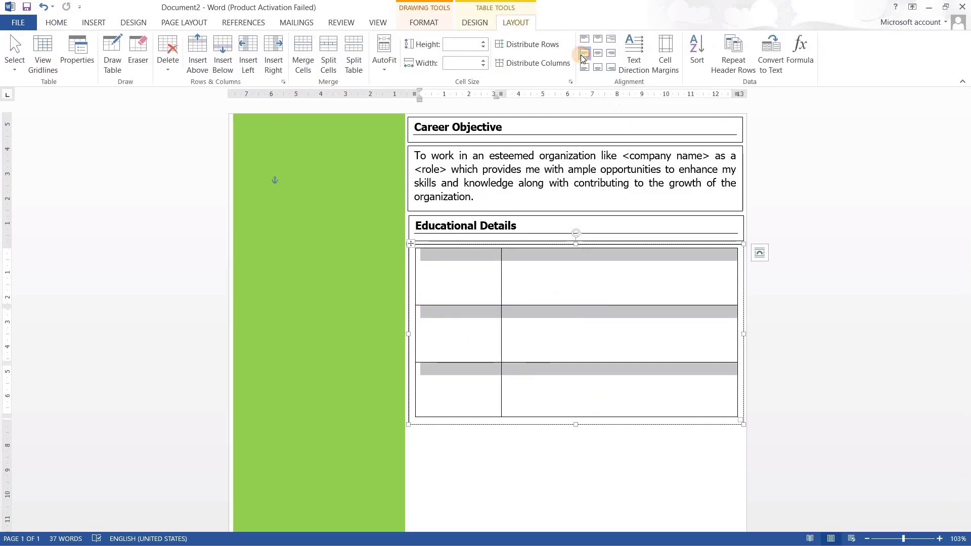
Enter "Year" in each of the three first-column cells of the education table.
left_click(447, 282)
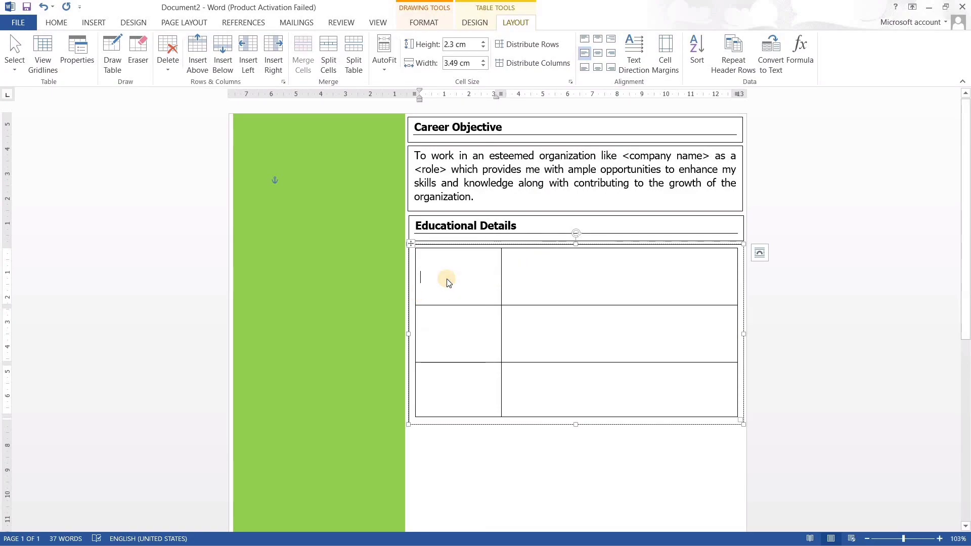
key("alt+Tab")
left_click(77, 106)
key("alt+Tab")
type("Year")
left_click(438, 377)
Copy the B. Tech, Intermediate and SSC entries with college and board lines from the Sublime Text notes into the second column's three cells.
left_click(552, 286)
key("alt+Tab")
left_click_drag(85, 142, 91, 232)
key("alt+Tab")
key("ctrl+v")
key("alt+Tab")
key("alt+Tab")
key("ctrl+v")
left_click(548, 384)
key("alt+Tab")
key("alt+Tab")
key("ctrl+v")
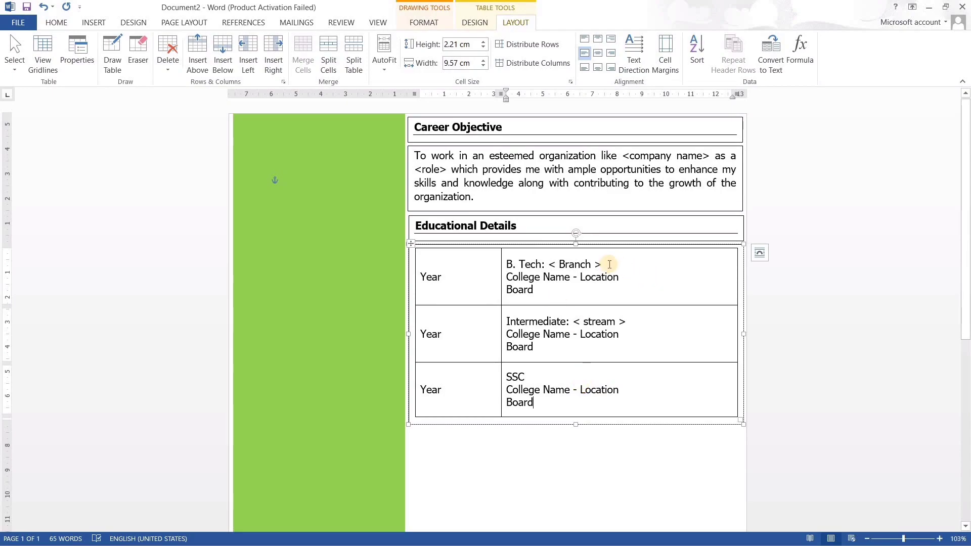
Bold the "B. Tech: < Branch >", "Intermediate: < stream >" and "SSC" titles in the education table.
left_click_drag(609, 264, 506, 262)
key("ctrl+b")
left_click_drag(631, 321, 517, 320)
key("ctrl+b")
double_click(514, 378)
left_click(555, 380)
double_click(519, 381)
key("ctrl+b")
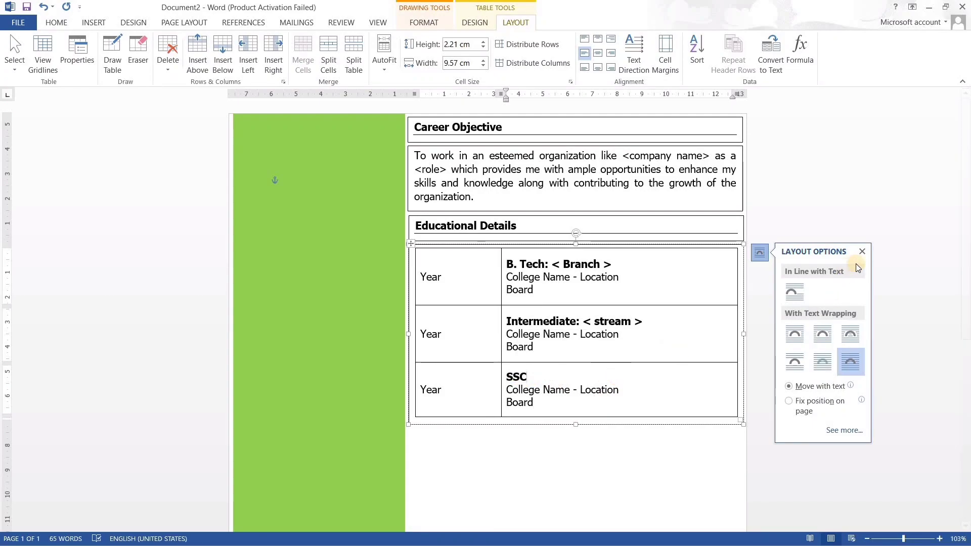
Centre the three "Year" entries horizontally in the education table's first column.
left_click(582, 452)
left_click_drag(454, 273, 448, 385)
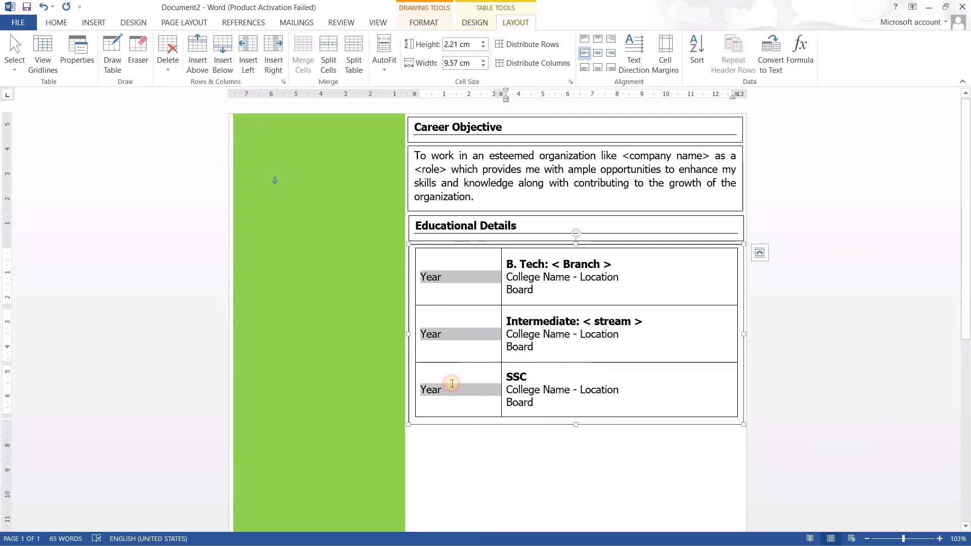
key("ctrl+e")
left_click(565, 389)
scroll(563, 387, "down", 3)
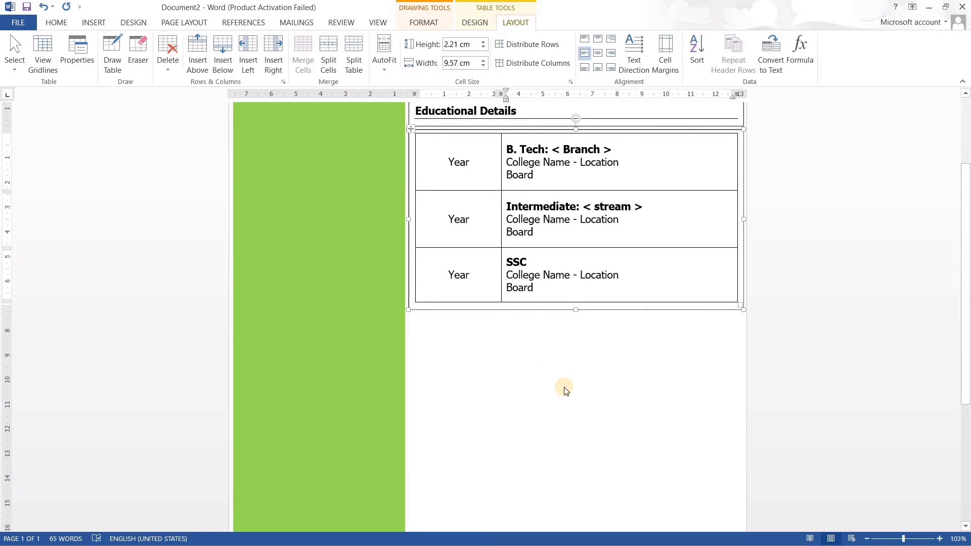
Duplicate the Educational Details heading and table boxes directly below the originals and retitle the copied heading "Skills".
scroll(480, 275, "up", 2)
left_click(443, 185)
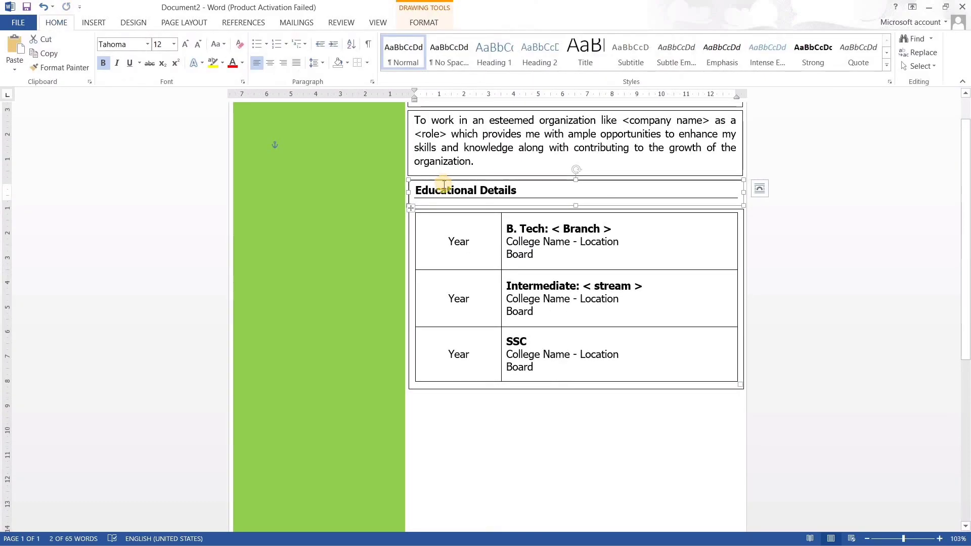
left_click(458, 212, "shift")
left_click_drag(526, 185, 527, 389)
left_click(518, 407)
triple_click(519, 409)
type("Skills")
Remove the copied education table from the box under the Skills heading.
scroll(516, 408, "down", 5)
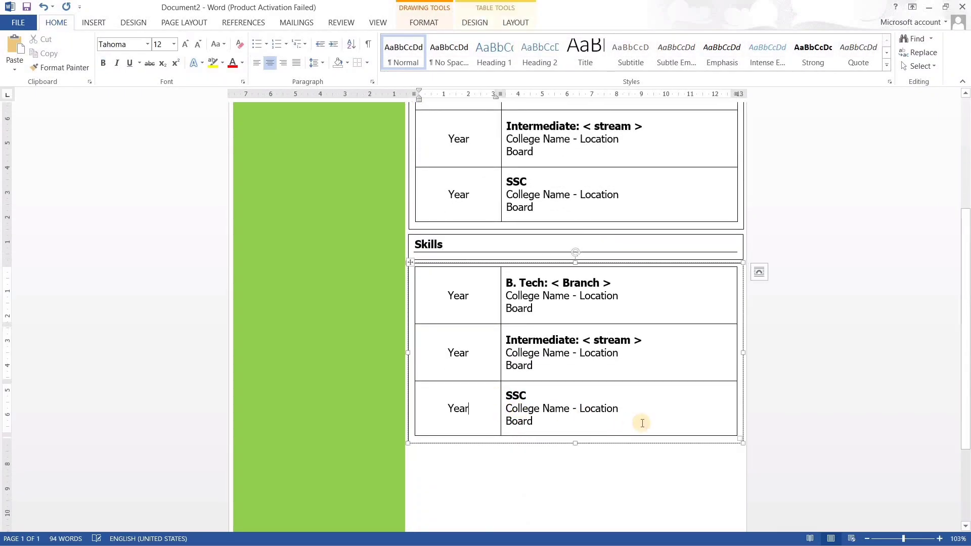
left_click_drag(722, 395, 457, 309)
key("Delete")
key("ctrl+z")
key("BackSpace")
Insert a two-column, three-row table in the Skills box, shorten the box and stretch the table to fill it.
left_click(93, 23)
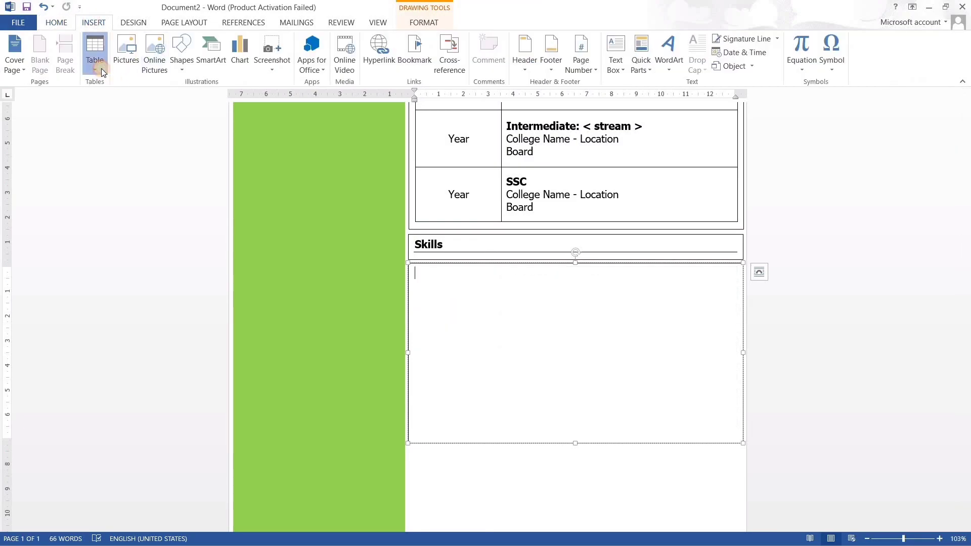
left_click(95, 53)
left_click(105, 126)
left_click_drag(575, 442, 577, 323)
left_click_drag(736, 306, 736, 316)
left_click_drag(575, 323, 575, 342)
left_click_drag(739, 317, 737, 336)
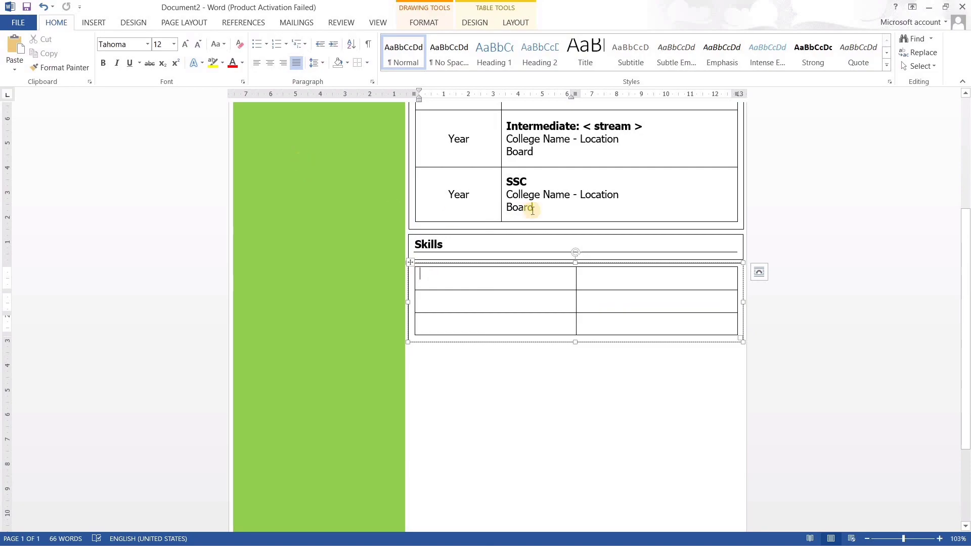
Align the contents of all Skills table cells to centre left.
left_click_drag(399, 274, 399, 324)
left_click(515, 23)
left_click(584, 52)
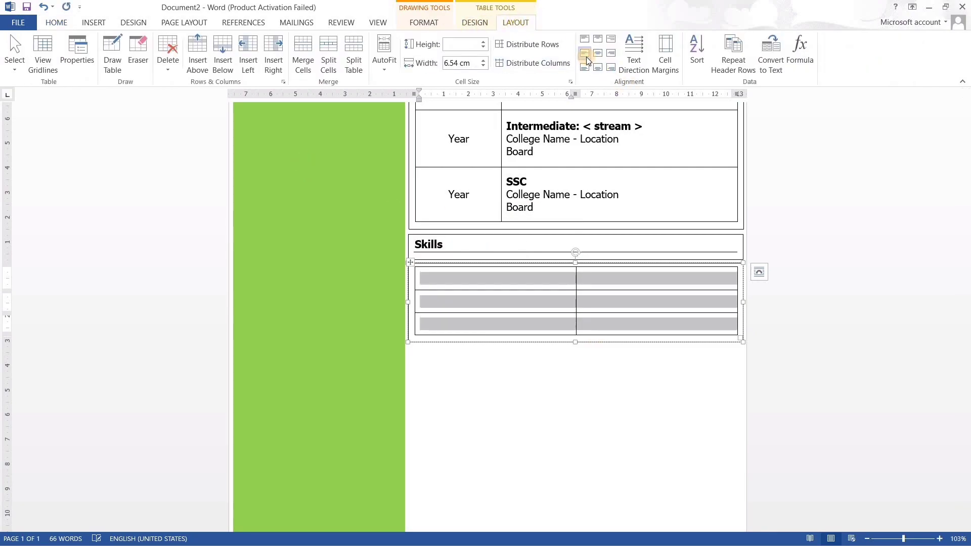
Copy "Time Management" and "Adaptability" from the Sublime Text notes into the Skills table's first row as bulleted items.
left_click(461, 280)
left_click(55, 23)
key("alt+Tab")
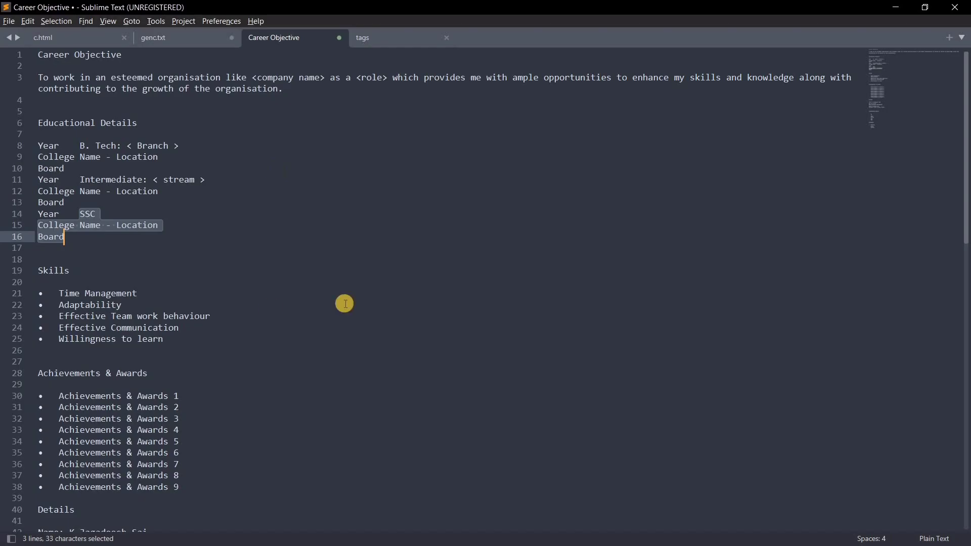
left_click_drag(61, 292, 147, 291)
key("ctrl+c")
key("alt+Tab")
key("ctrl+v")
key("alt+Tab")
double_click(79, 306)
key("ctrl+c")
key("alt+Tab")
left_click(255, 46)
key("ctrl+v")
Copy "Effective Team work behaviour" and "Effective Communication" from the notes into the Skills table's second row as bulleted items.
key("alt+Tab")
left_click_drag(215, 314, 58, 314)
key("ctrl+c")
key("alt+Tab")
left_click(496, 300)
left_click(255, 45)
key("ctrl+v")
left_click(626, 303)
key("alt+Tab")
left_click_drag(180, 328, 68, 327)
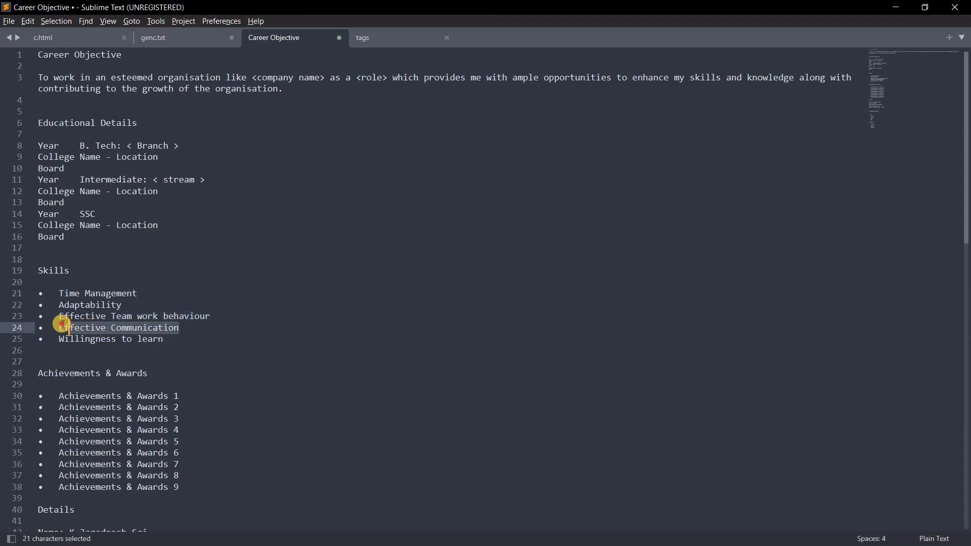
key("ctrl+c")
key("alt+Tab")
left_click(256, 46)
key("ctrl+v")
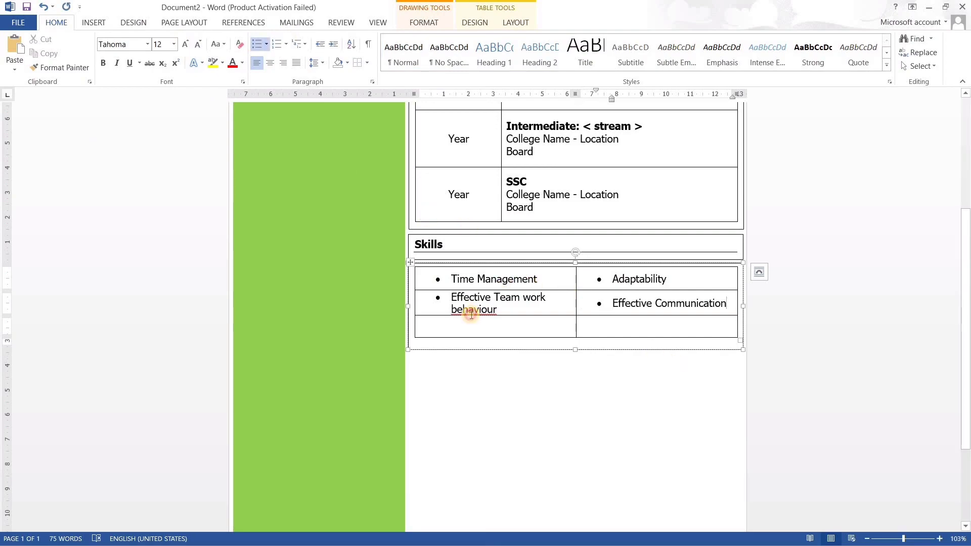
Correct the spelling to "behavior" and copy "Willingness to learn" from the notes into the third row's first cell as a bullet.
right_click(471, 311)
left_click(535, 320)
left_click_drag(740, 341, 739, 343)
left_click(520, 329)
key("alt+Tab")
left_click_drag(191, 336, 60, 337)
key("ctrl+c")
key("alt+Tab")
key("ctrl+v")
Remove all borders from the Skills table.
left_click(410, 262)
left_click(474, 22)
left_click(608, 69)
left_click(619, 152)
Remove all borders from the Educational Details table.
scroll(622, 178, "up", 4)
left_click_drag(643, 336, 471, 192)
left_click(608, 69)
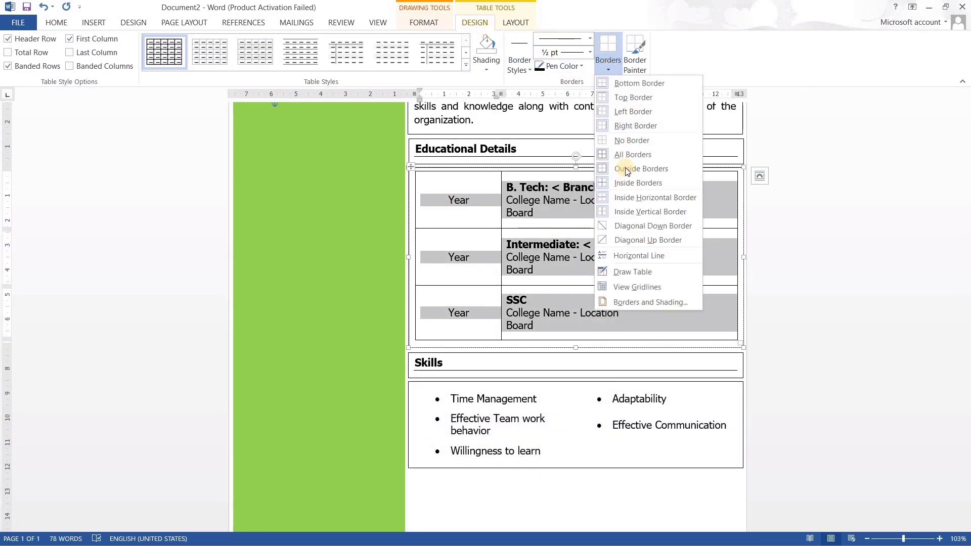
left_click(624, 151)
left_click(555, 396)
Duplicate the Skills heading and list boxes and place the copies directly below the originals.
scroll(553, 391, "down", 5)
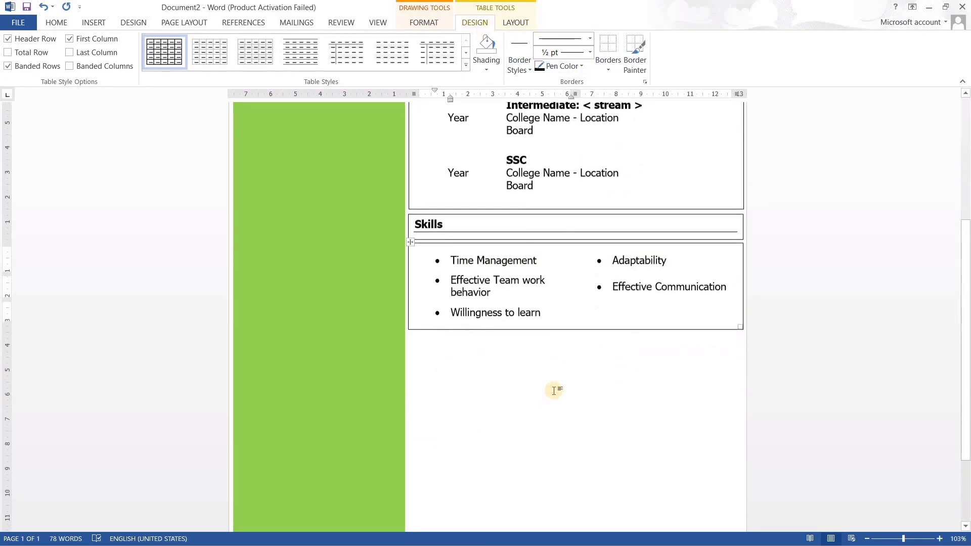
scroll(494, 215, "up", 3)
left_click(479, 218)
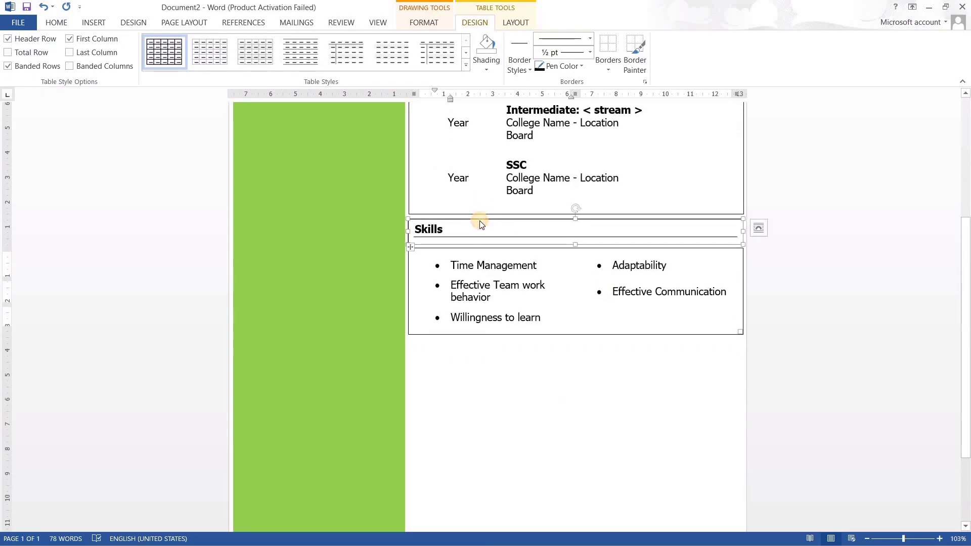
left_click(477, 248)
key("ctrl+c")
key("ctrl+v")
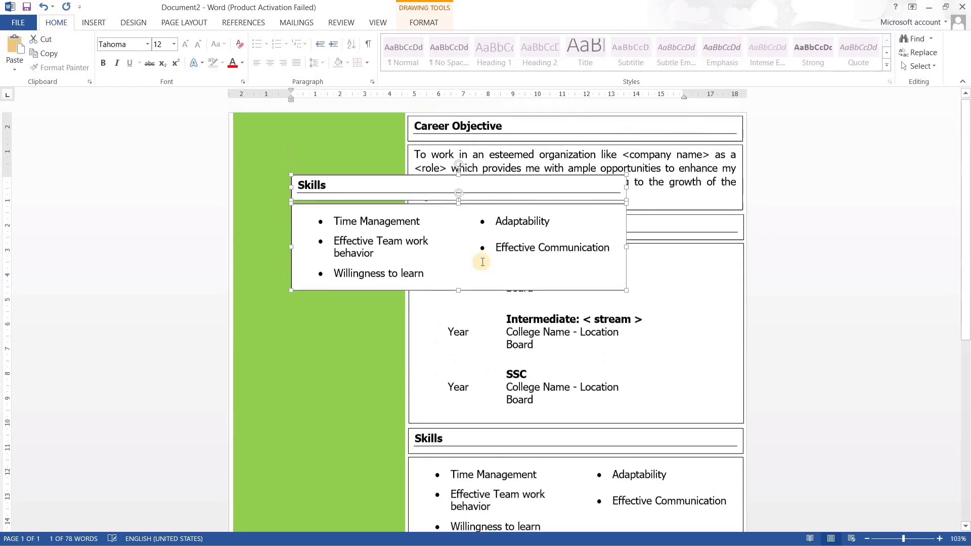
left_click_drag(382, 293, 457, 541)
key("ctrl+z")
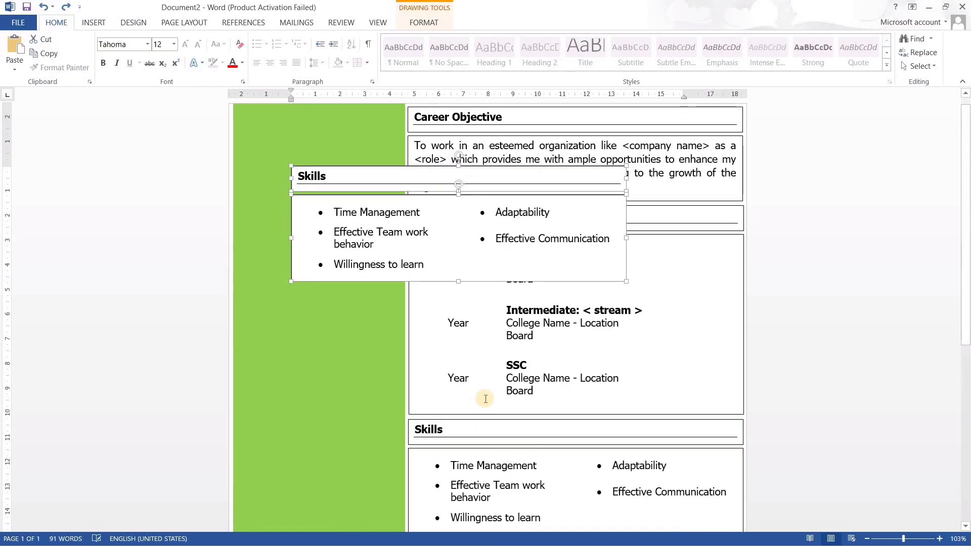
left_click_drag(390, 167, 500, 225)
Retitle the copied heading "Achievements & Awards" and clear the contents of the copied list box.
double_click(415, 234)
type("Achievements & Awards")
left_click(682, 323)
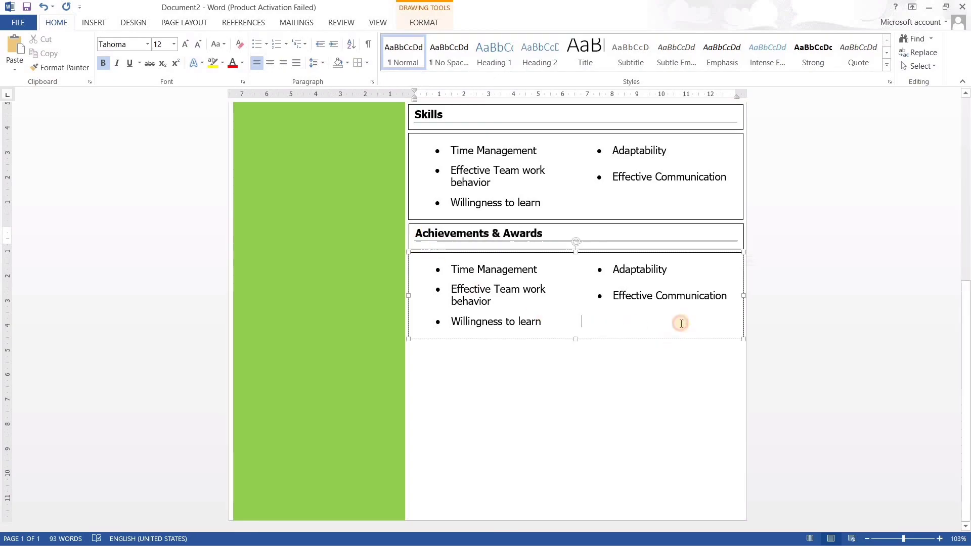
key("ctrl+a")
key("BackSpace")
Insert a one-column, five-row table in the Achievements & Awards box and stretch it downward to enlarge its rows.
left_click(99, 22)
left_click(97, 53)
left_click(92, 154)
left_click_drag(738, 324, 737, 371)
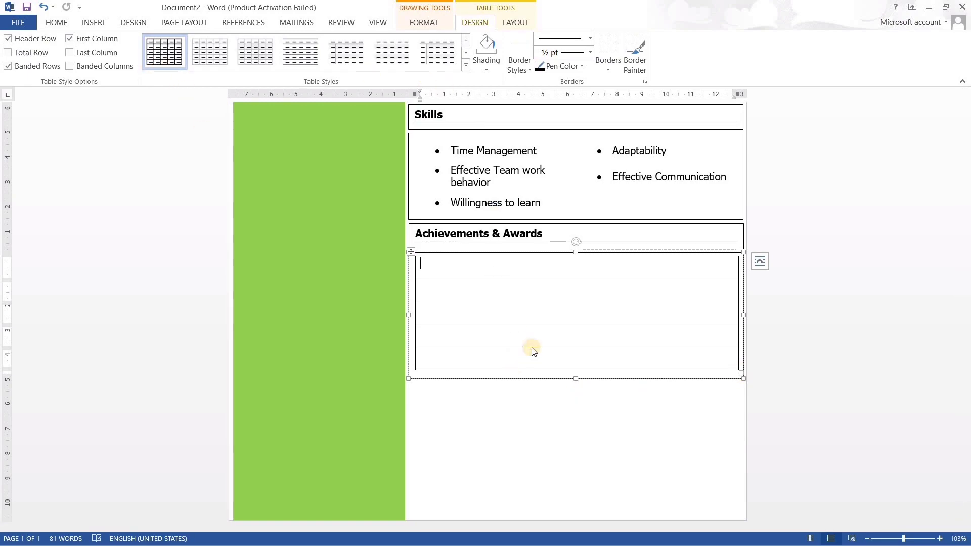
Align the Achievements & Awards table cells to centre left and apply bullets to all five rows.
left_click_drag(497, 295, 465, 263)
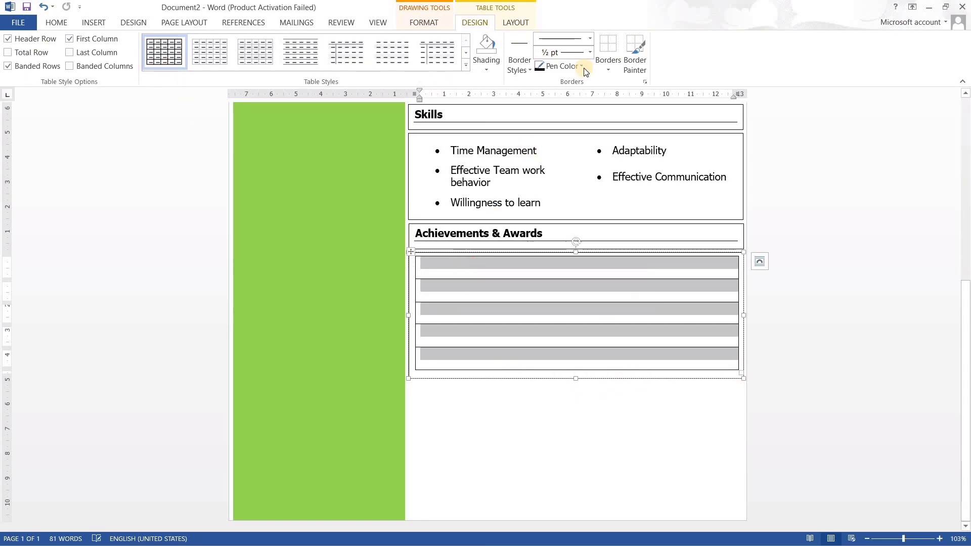
left_click(514, 23)
left_click(584, 51)
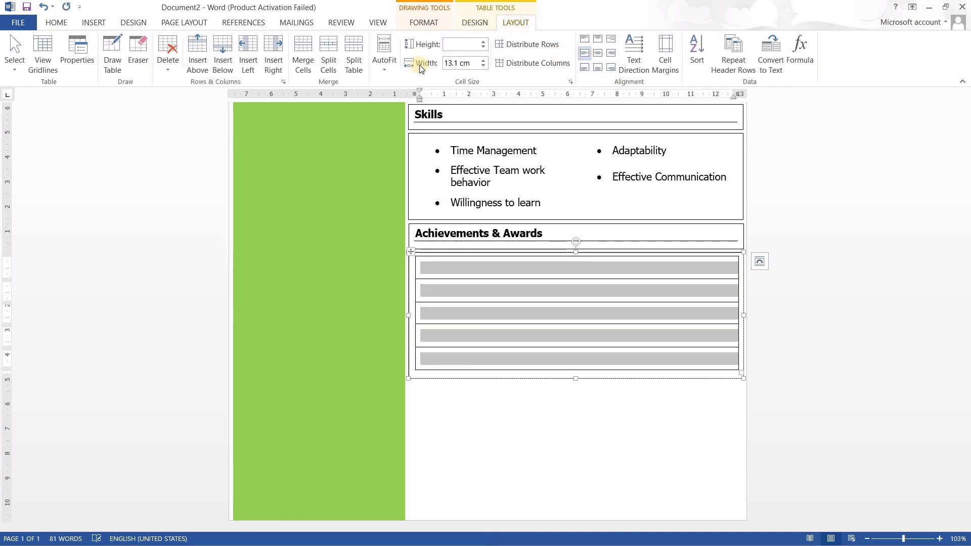
left_click(57, 22)
left_click(257, 44)
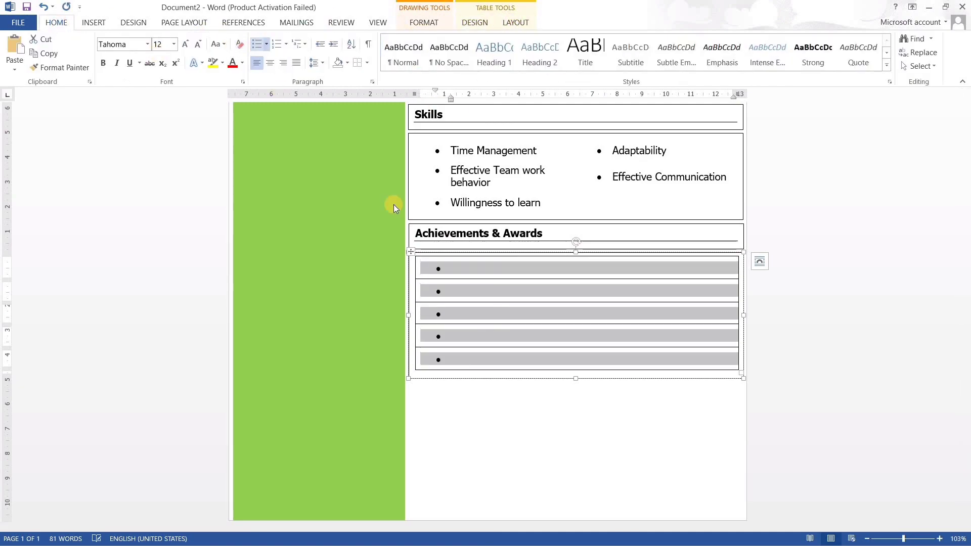
Copy the "Achievements & Awards 1" line from the Sublime Text notes into the table's first row.
left_click(480, 269)
key("alt+Tab")
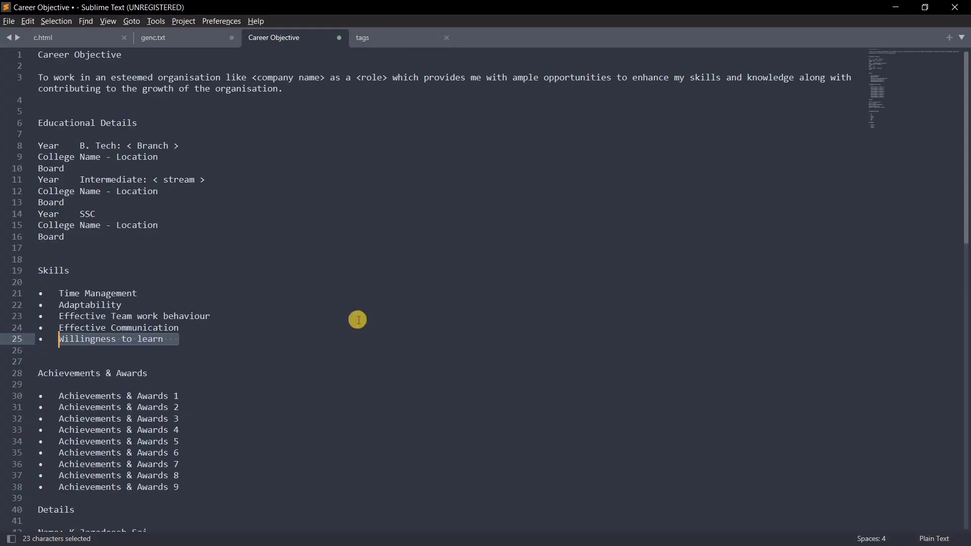
left_click_drag(178, 397, 59, 396)
key("ctrl+c")
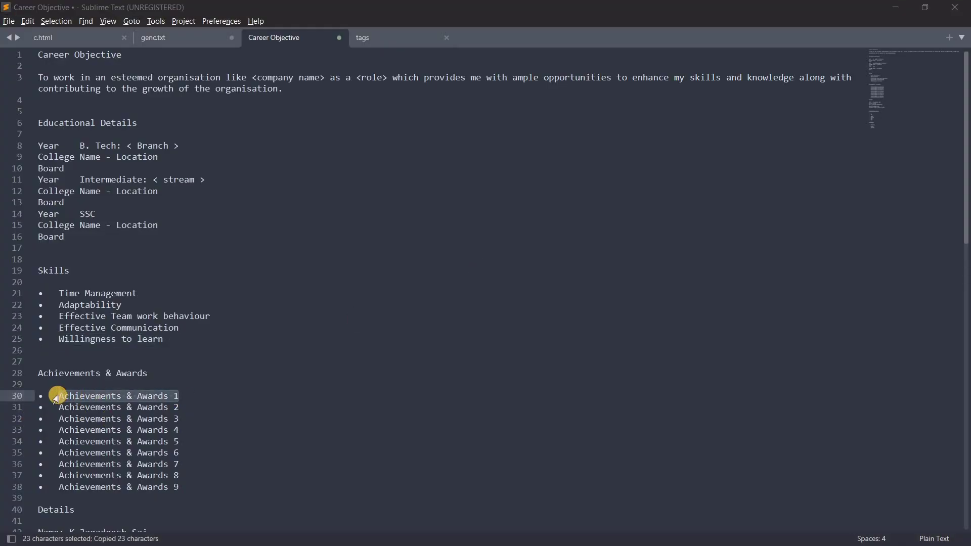
key("alt+Tab")
Fill the remaining four rows with "Achievements & Awards 2" through "Achievements & Awards 5".
left_click(536, 287)
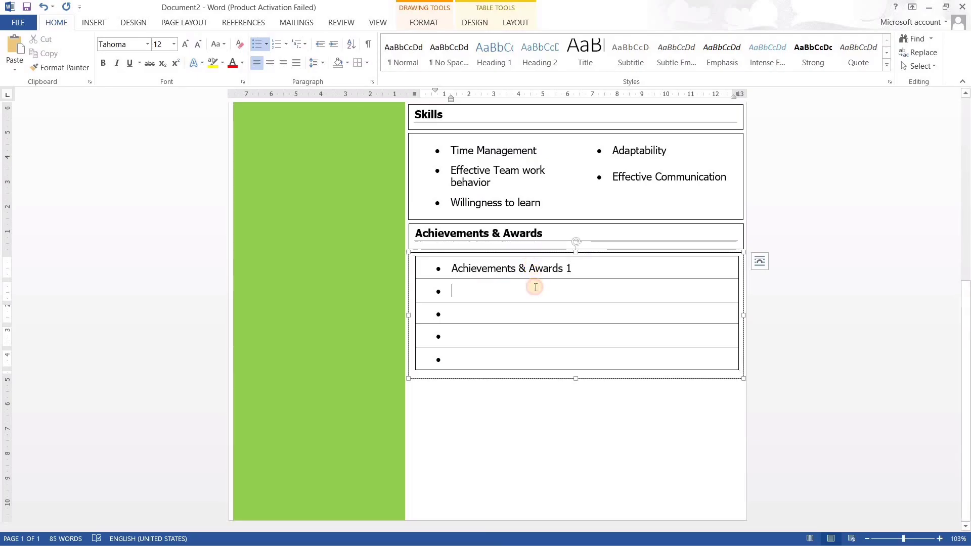
type("2")
left_click(539, 317)
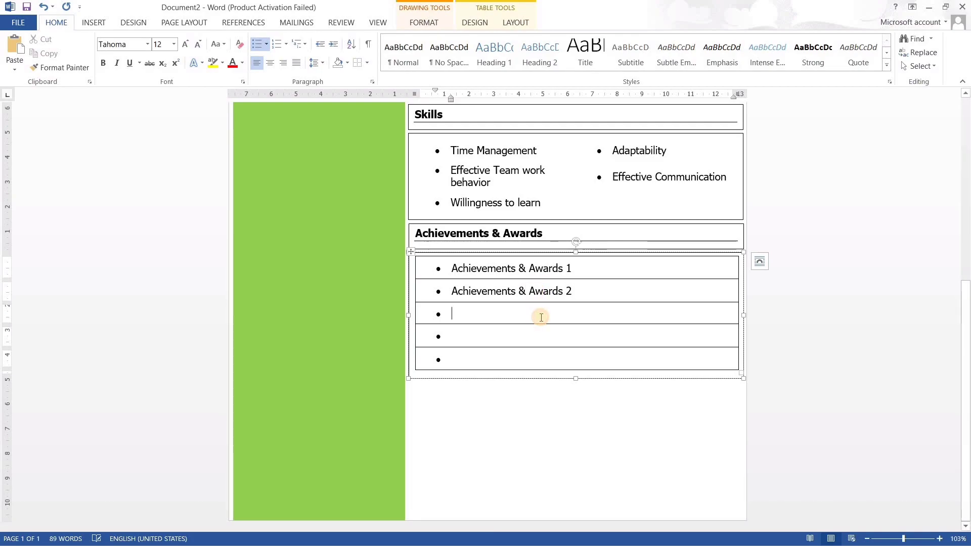
key("ctrl+v")
key("BackSpace")
type("3")
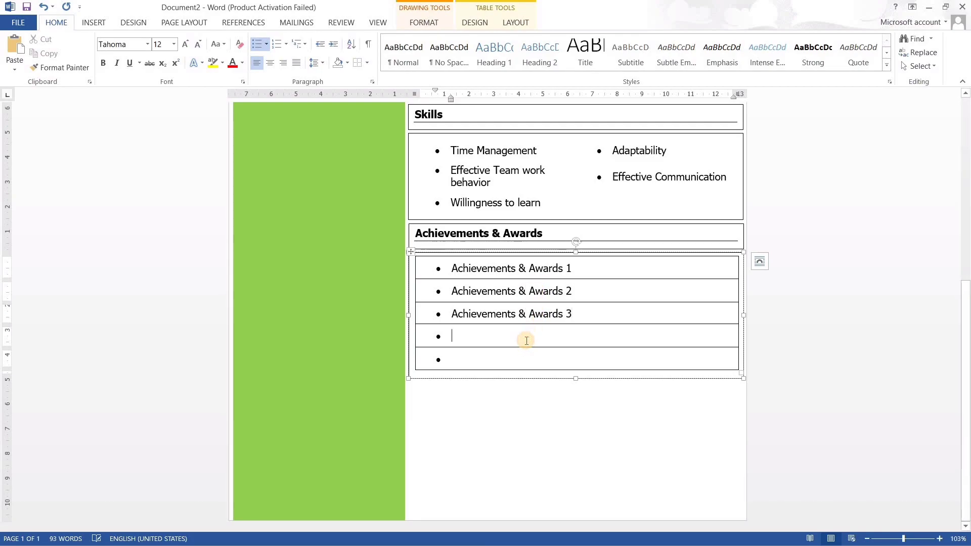
key("BackSpace")
type("4")
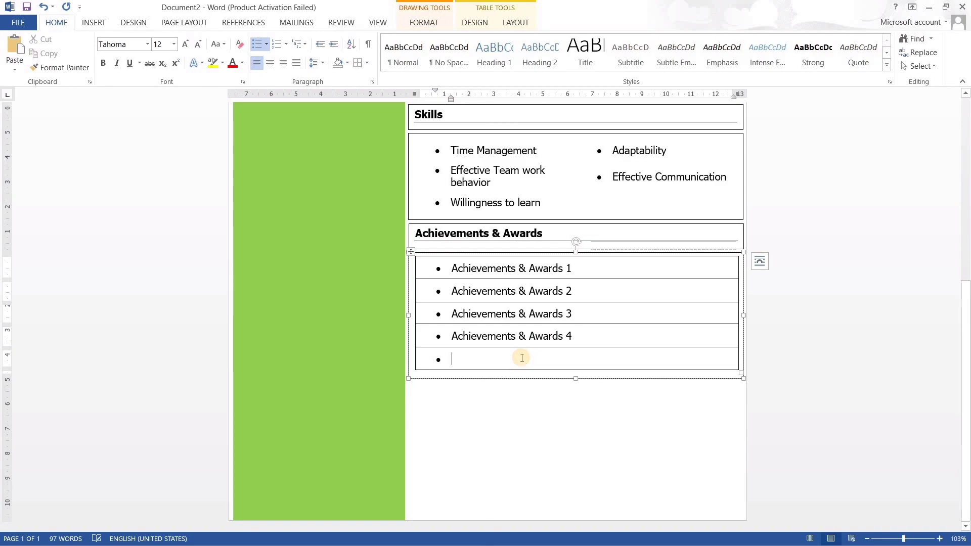
key("ctrl+v")
key("BackSpace")
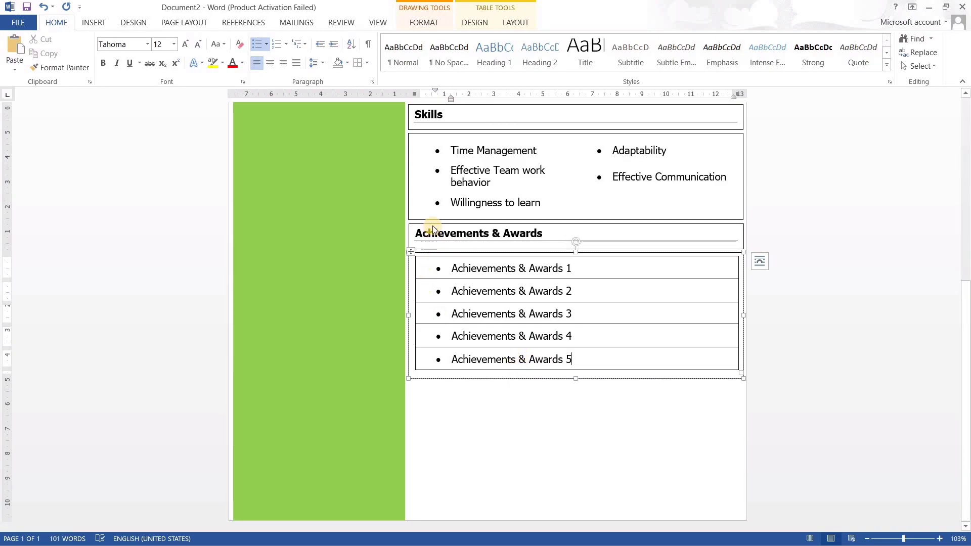
Move the Achievements & Awards heading and table boxes together down to the bottom of the page.
left_click(432, 225)
left_click(462, 232)
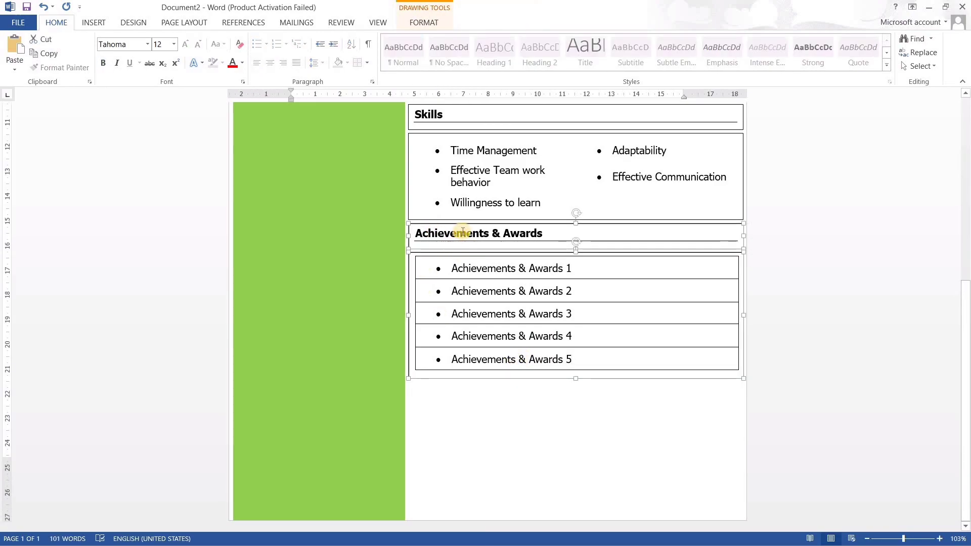
left_click_drag(459, 226, 459, 363)
Duplicate the Career Objective heading and paragraph boxes between Skills and Achievements & Awards, extending the paragraph box down to fill the gap.
scroll(473, 268, "up", 12)
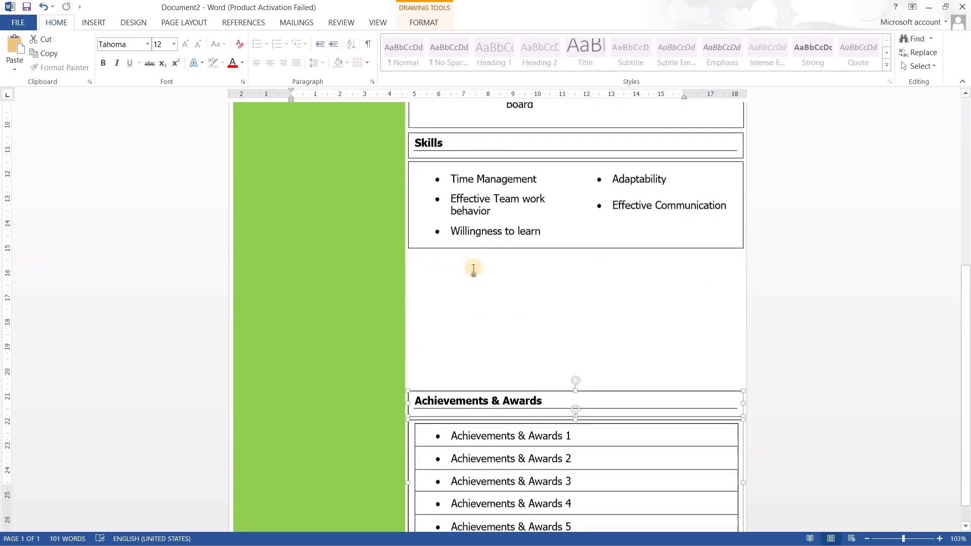
left_click(470, 143)
left_click_drag(470, 150, 496, 424)
scroll(496, 424, "down", 3)
left_click_drag(575, 319, 575, 357)
Retitle the copied heading "Project Works" and clear the copied career objective paragraph.
triple_click(503, 234)
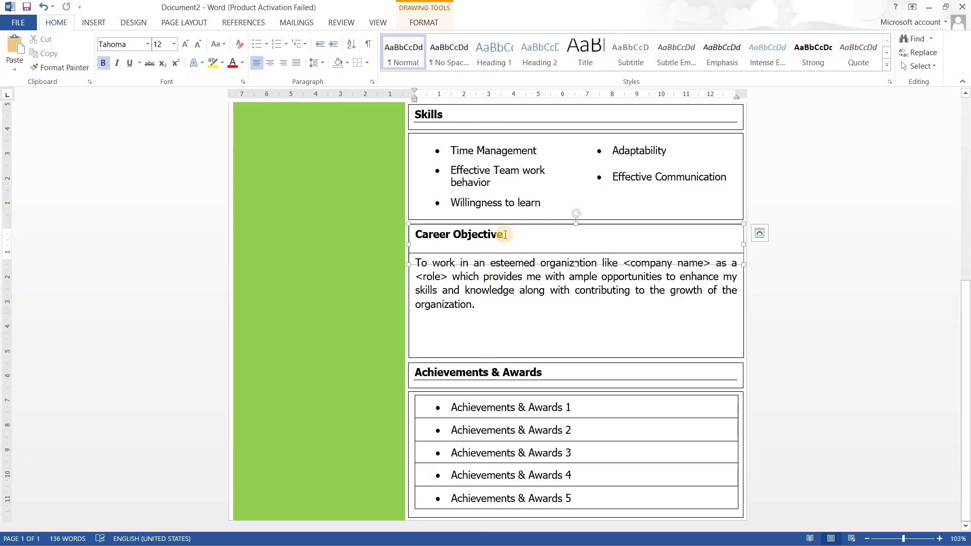
type("Project Works")
triple_click(516, 333)
key("Delete")
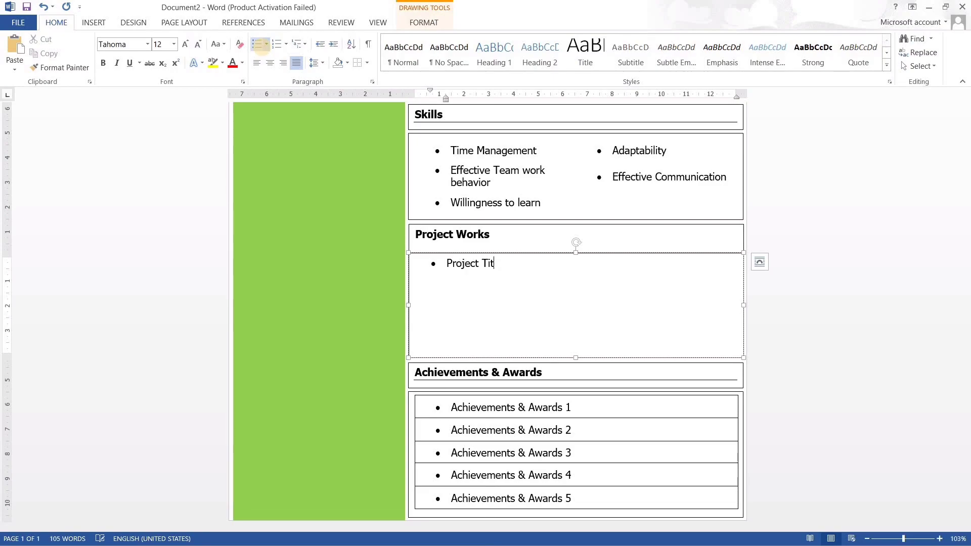
Add two bold bulleted "Project Title" entries in the Project Works box.
key("ctrl+a")
key("ctrl+b")
key("Right")
key("Return")
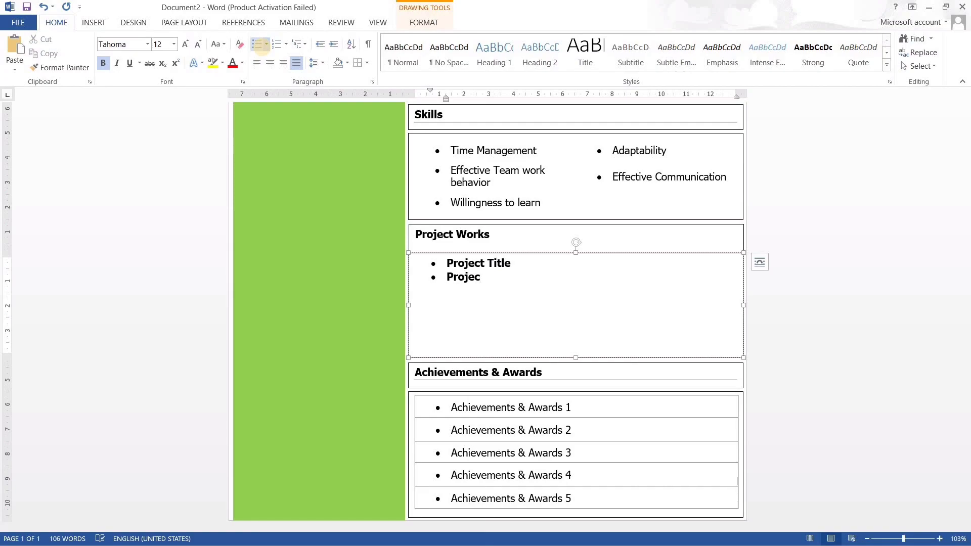
Add the line "Give some brief description about your project." under each Project Title entry, with spacing below the titles.
left_click(517, 261)
key("shift+Return")
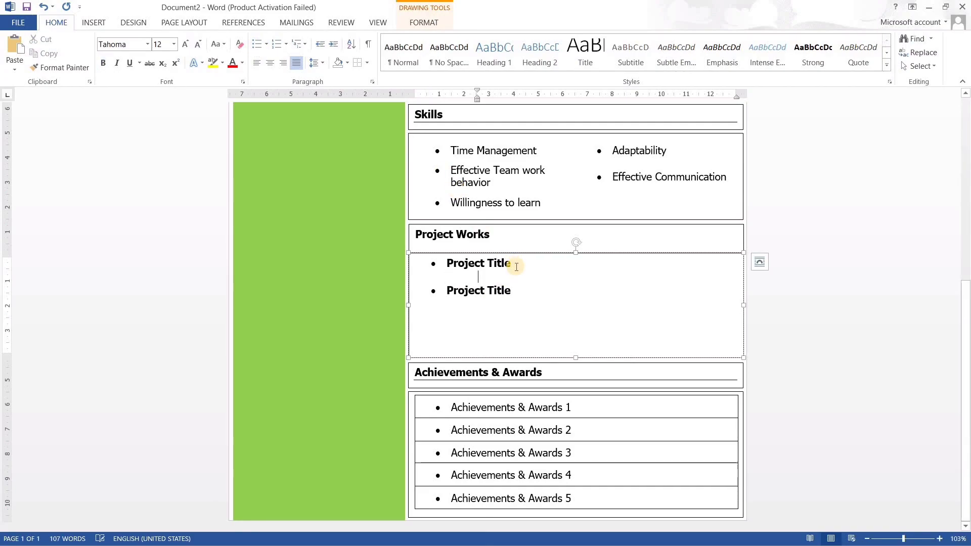
type("Give some brief description")
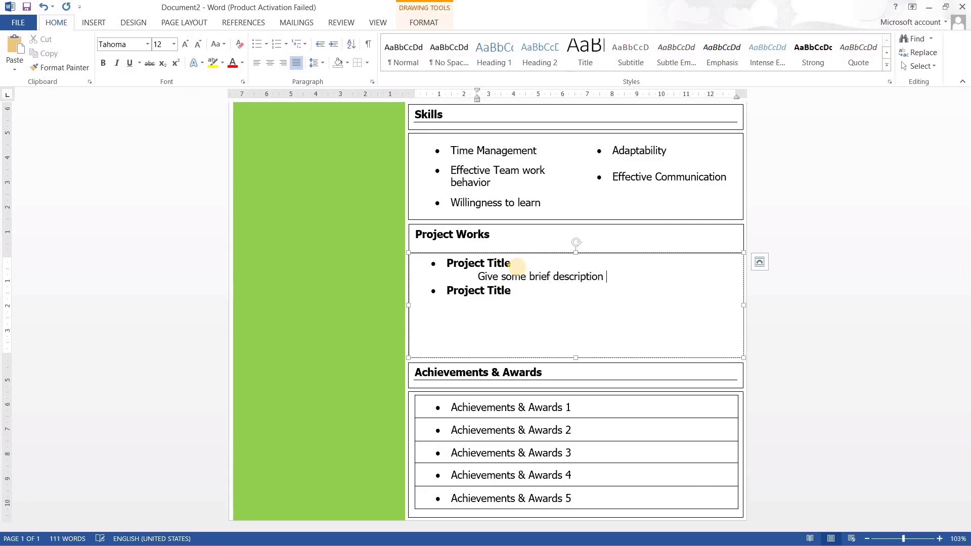
left_click(516, 264)
key("Return")
key("Return")
left_click(515, 320)
key("Return")
key("Return")
key("ctrl+z")
key("ctrl+z")
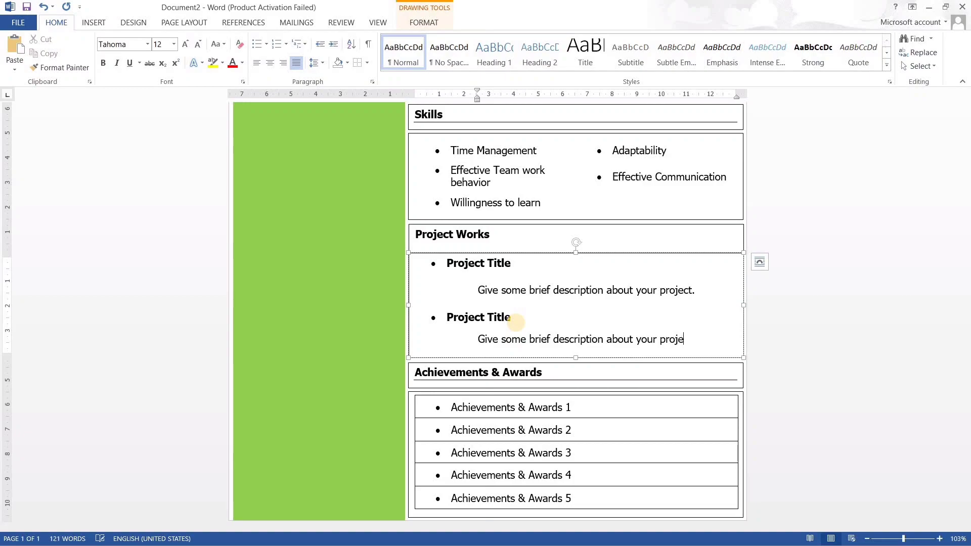
Remove the outline from the text box holding the Project Title entries.
left_click(424, 22)
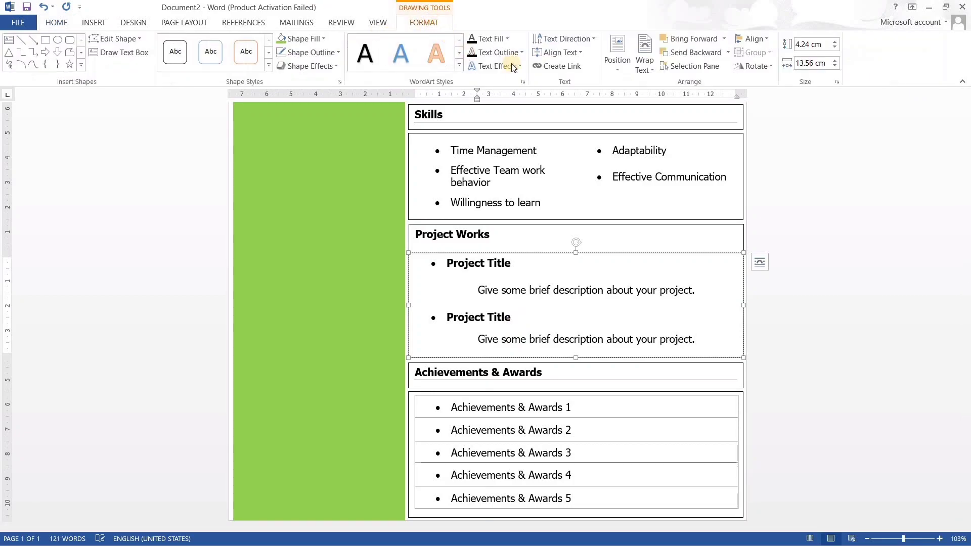
left_click(337, 53)
left_click(287, 165)
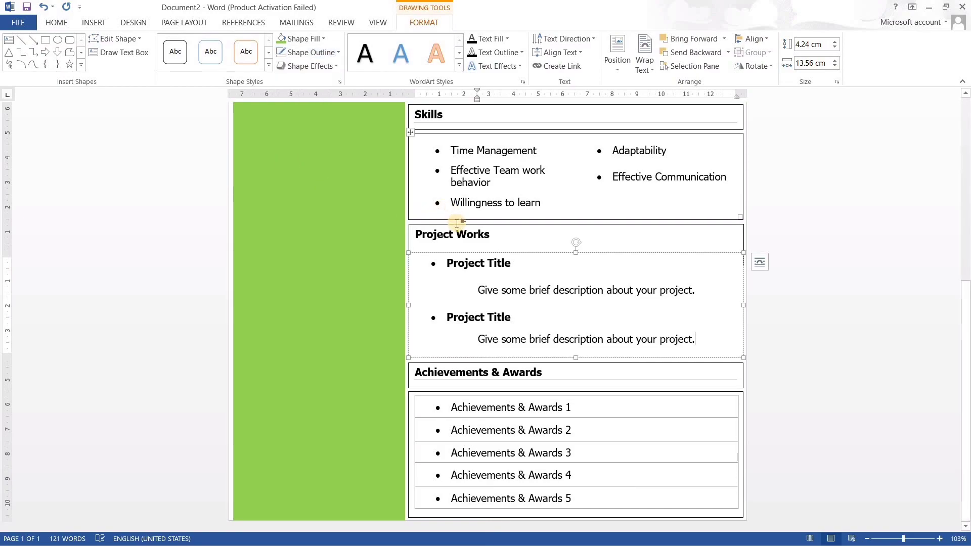
left_click(456, 223)
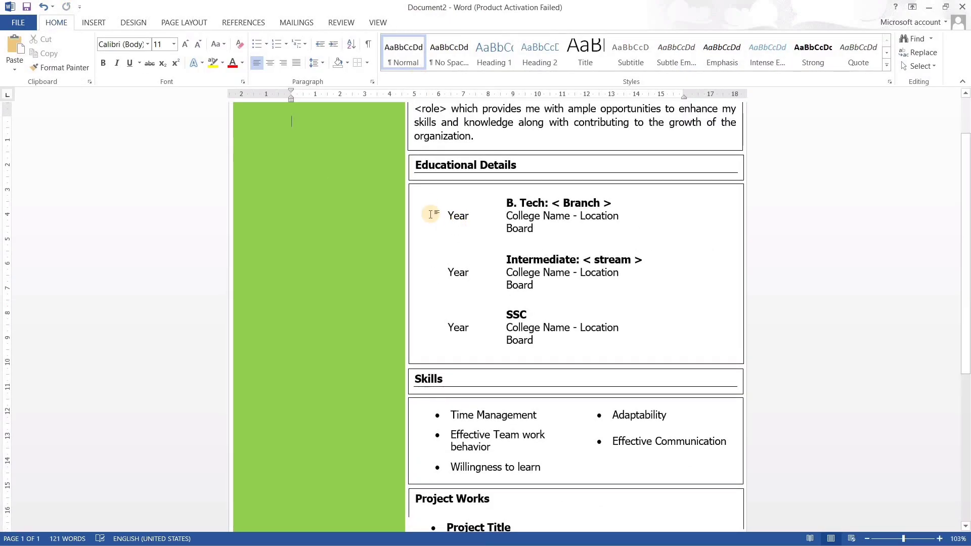
Remove the outlines from the Career Objective heading box and its paragraph box.
scroll(430, 214, "up", 2)
left_click(458, 128)
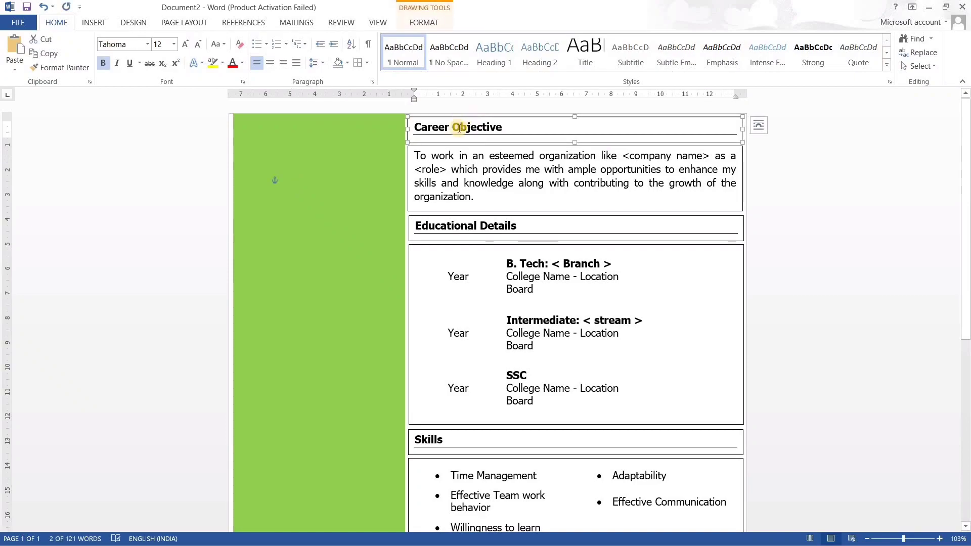
left_click(455, 147, "shift")
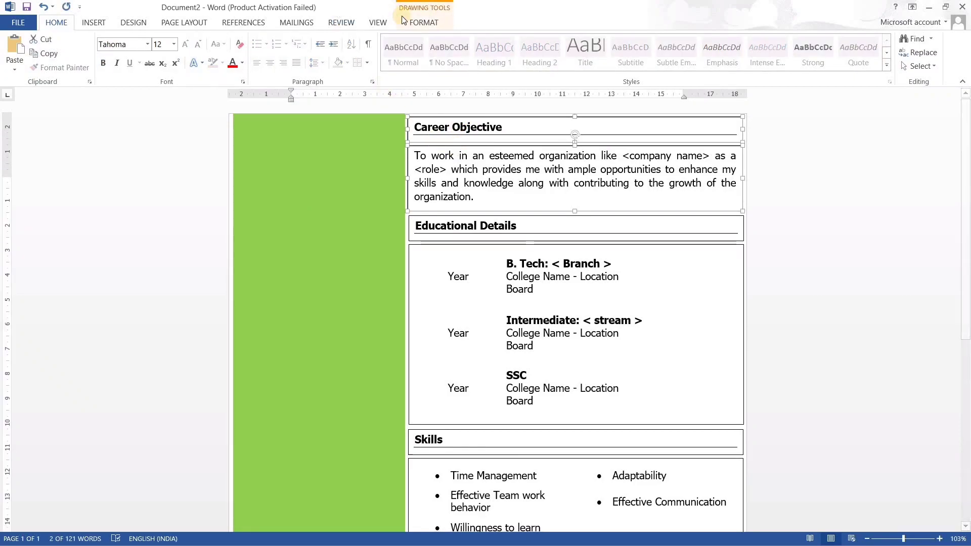
left_click(424, 23)
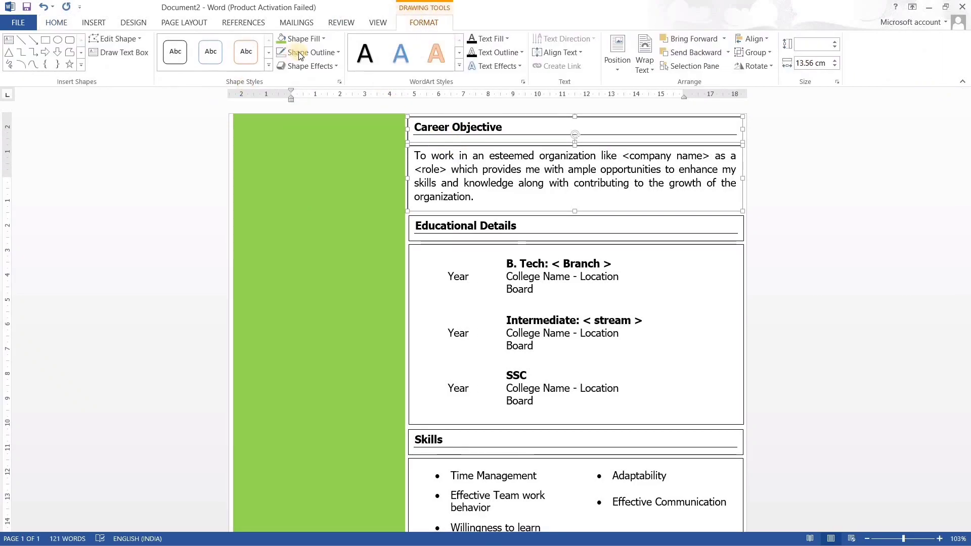
left_click(332, 53)
left_click(303, 160)
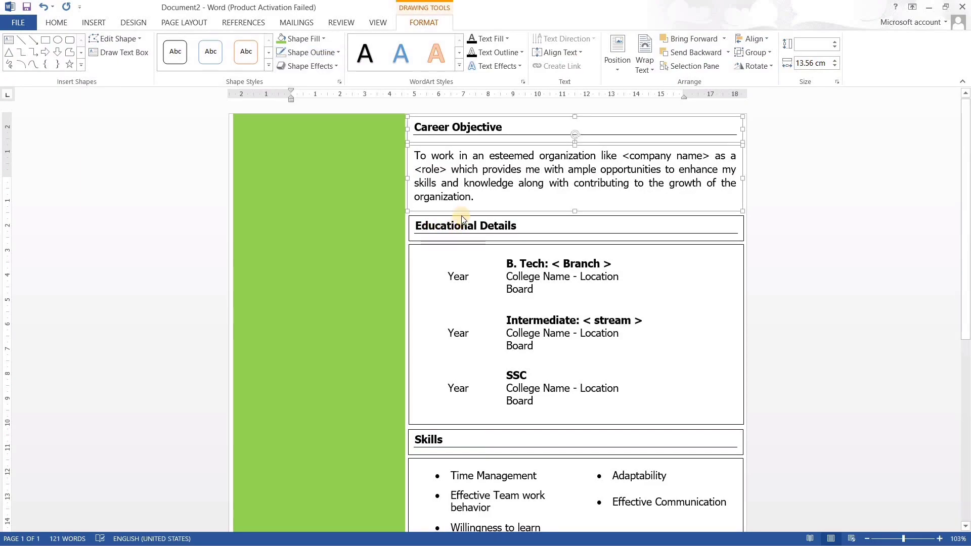
left_click(462, 215)
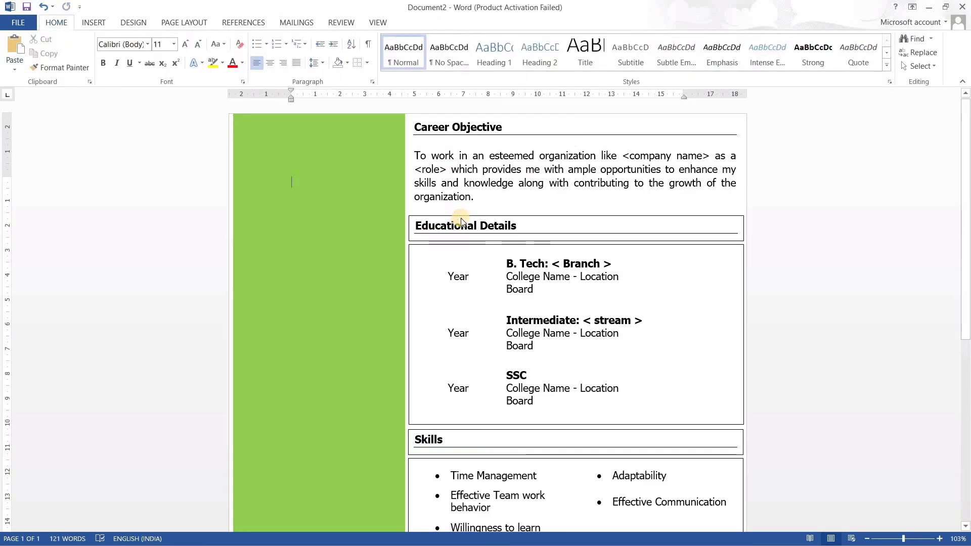
Remove the outlines from the Educational Details heading box and the education table box.
left_click(462, 224)
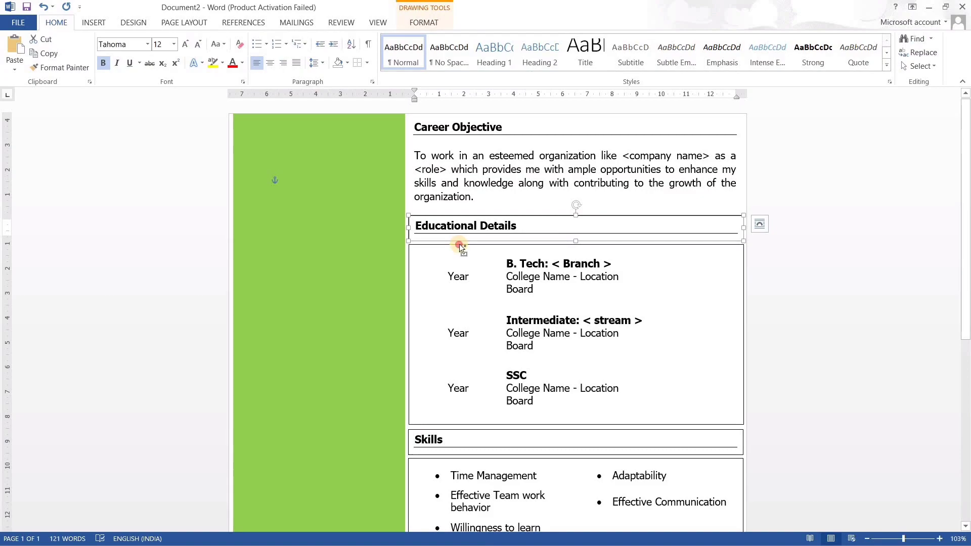
left_click(459, 244, "shift")
left_click(424, 22)
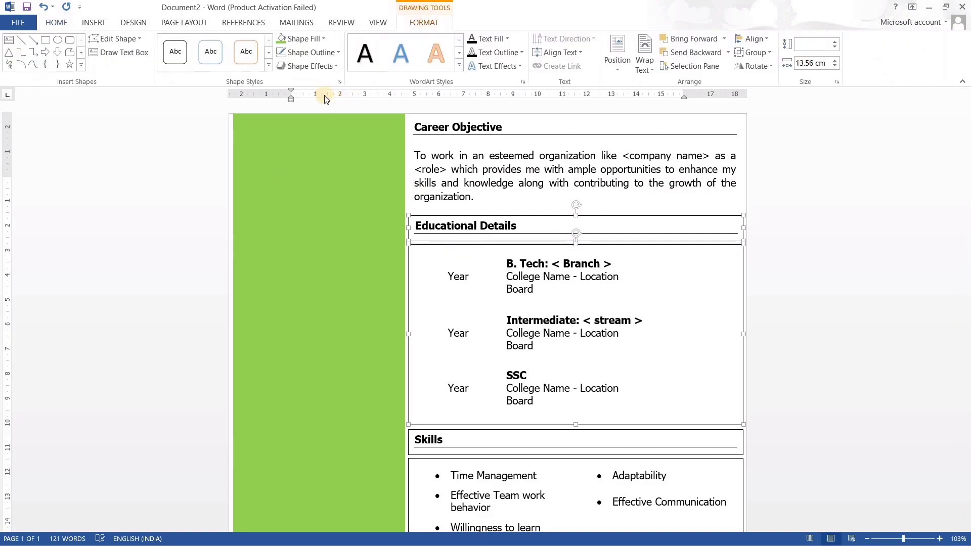
left_click(337, 53)
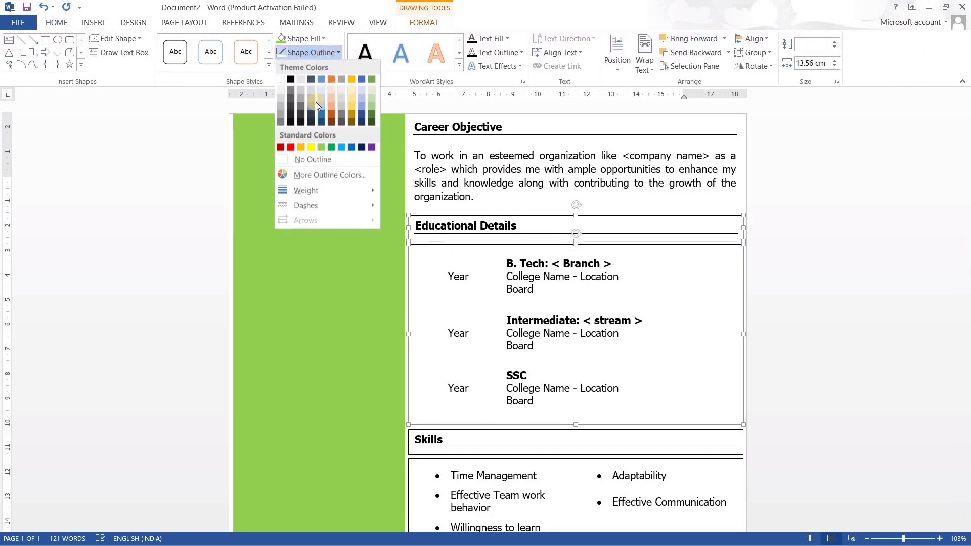
left_click(314, 160)
Remove the outlines from the Skills heading box, the skills list box and the Project Works heading box.
scroll(451, 301, "down", 5)
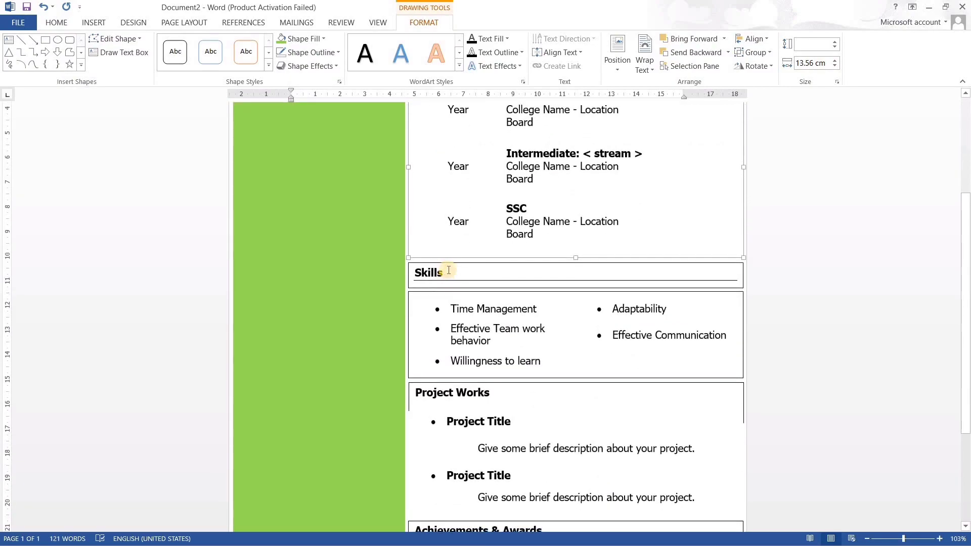
left_click(449, 263)
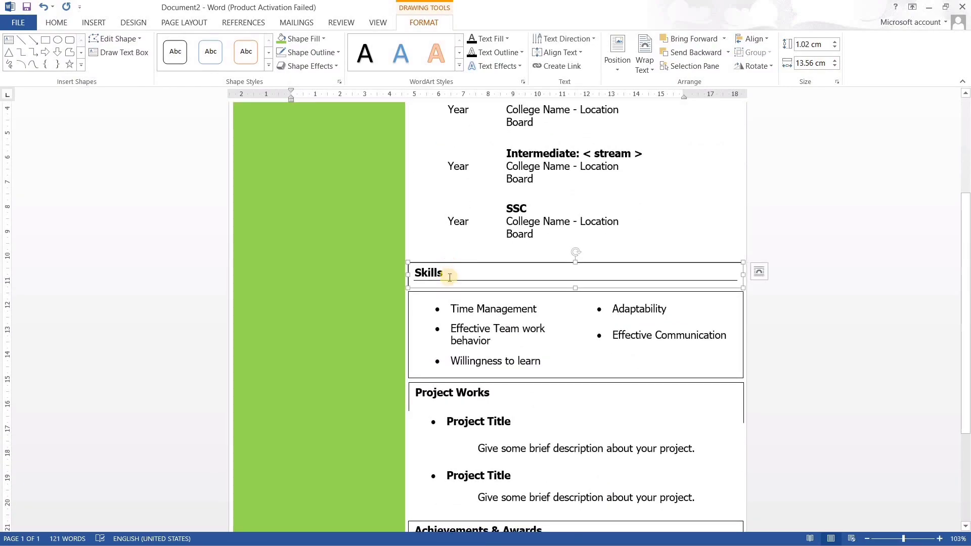
left_click(449, 387, "shift")
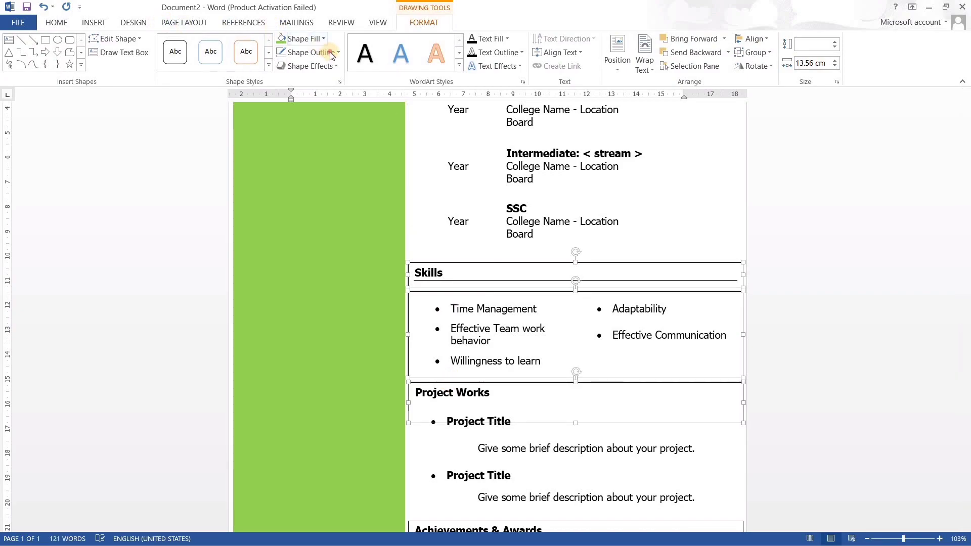
scroll(455, 310, "down", 3)
left_click(438, 390)
scroll(438, 392, "up", 5)
left_click(438, 392)
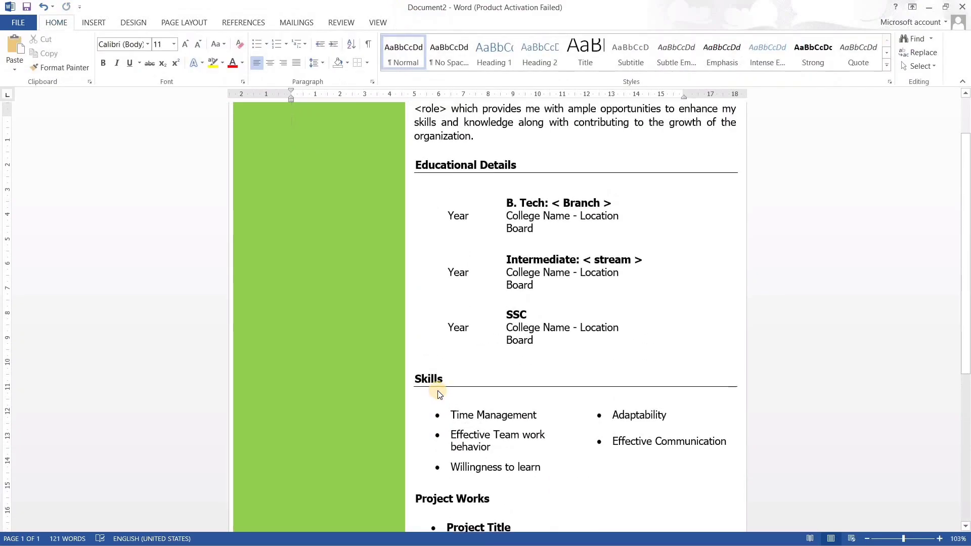
Remove the outlines from the Achievements & Awards heading box and the box around its table.
scroll(438, 392, "down", 5)
left_click(421, 366)
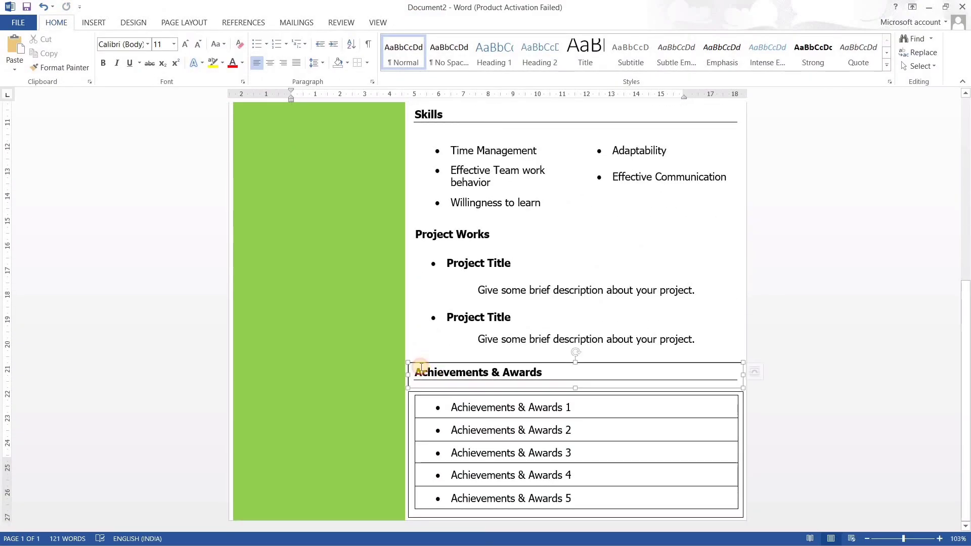
left_click(415, 393, "shift")
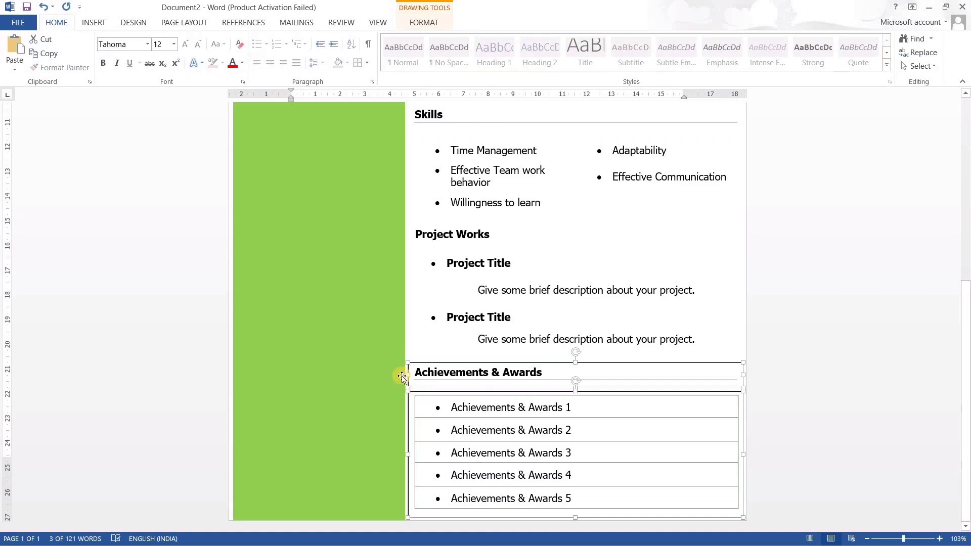
left_click(423, 23)
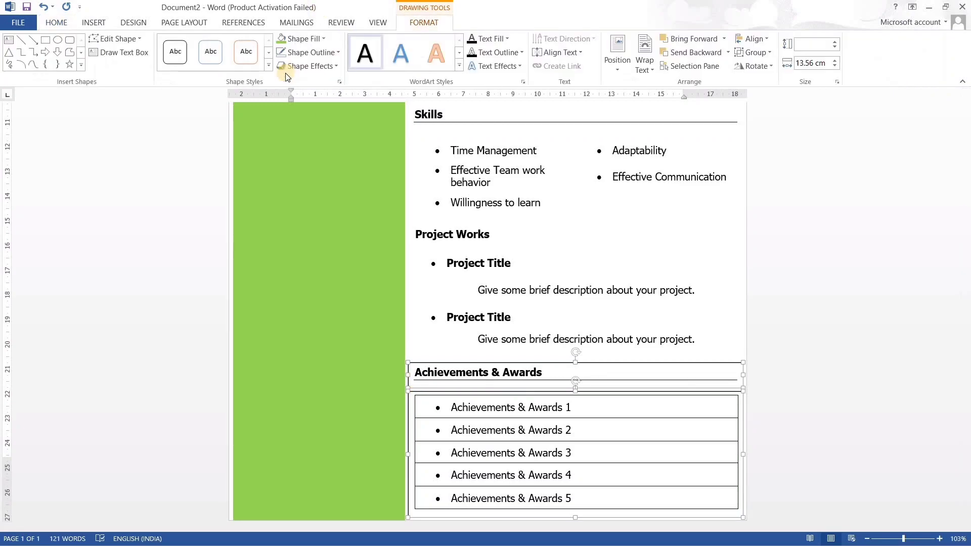
left_click(309, 52)
left_click(304, 160)
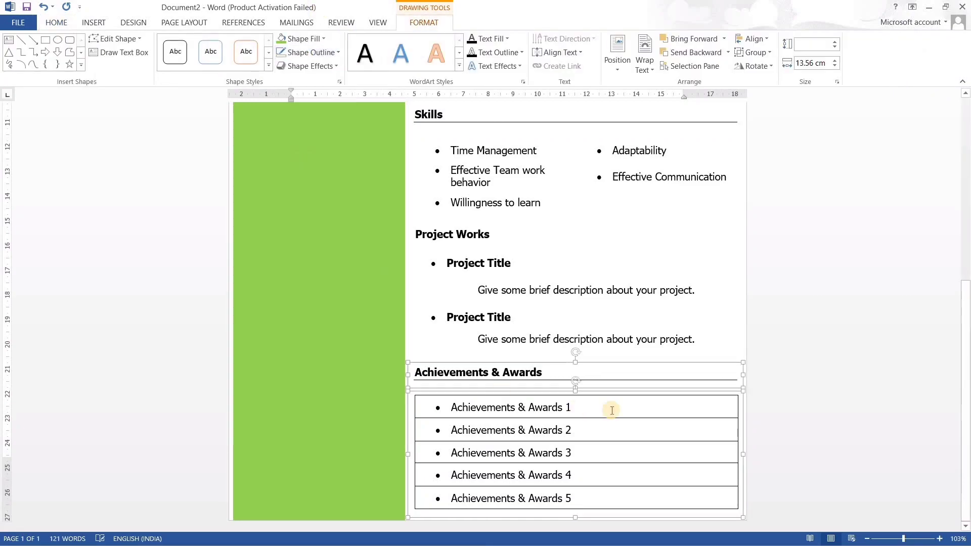
Remove all borders from the five-row Achievements & Awards table.
left_click_drag(624, 496, 460, 393)
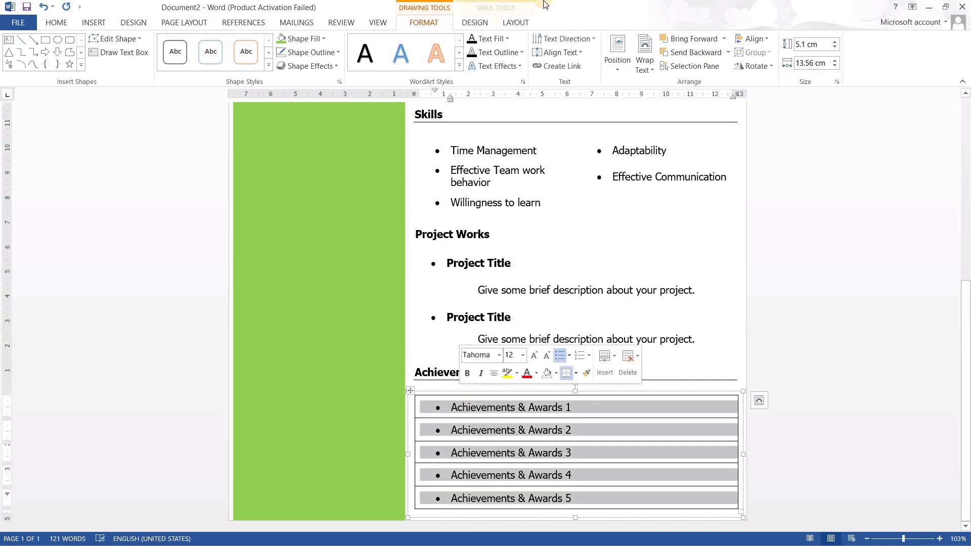
left_click(491, 23)
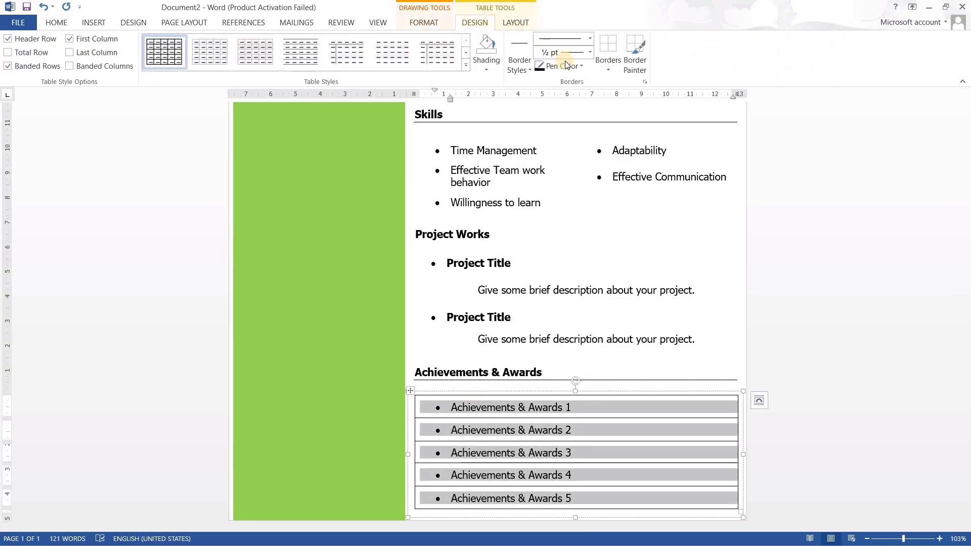
left_click(606, 63)
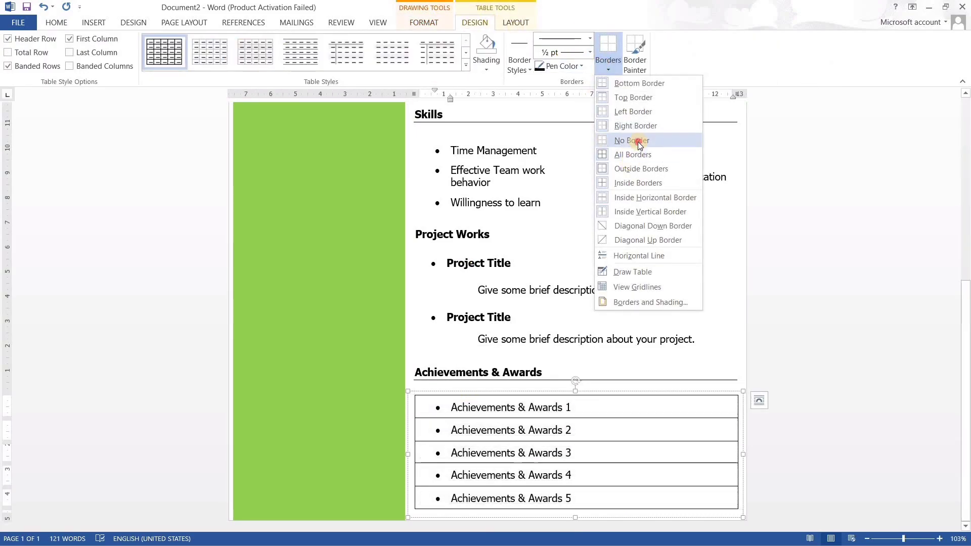
left_click(630, 156)
scroll(565, 358, "up", 5)
left_click(565, 358)
Draw a rectangle about 6.45 cm high and 6.37 cm wide at the top of the green sidebar.
scroll(565, 358, "up", 3)
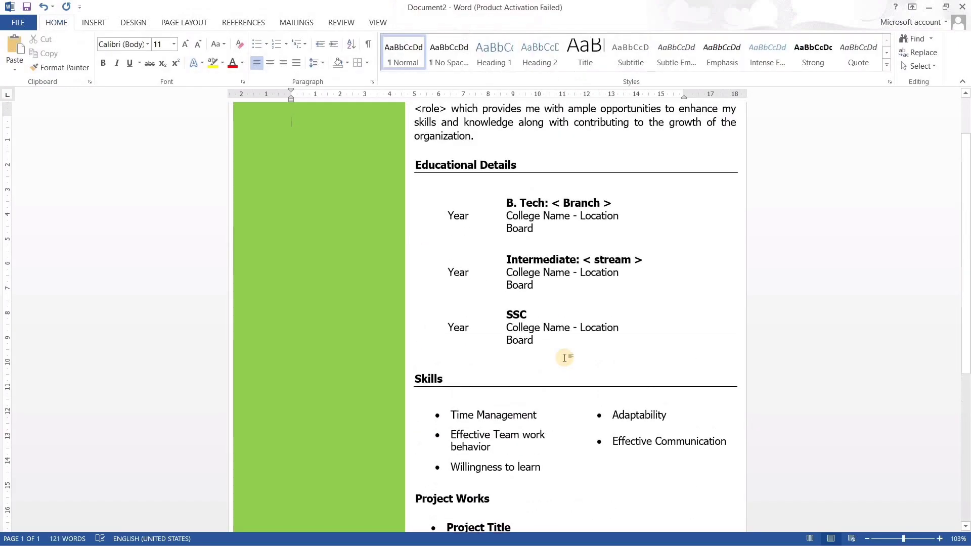
scroll(565, 358, "down", 6)
scroll(565, 357, "up", 8)
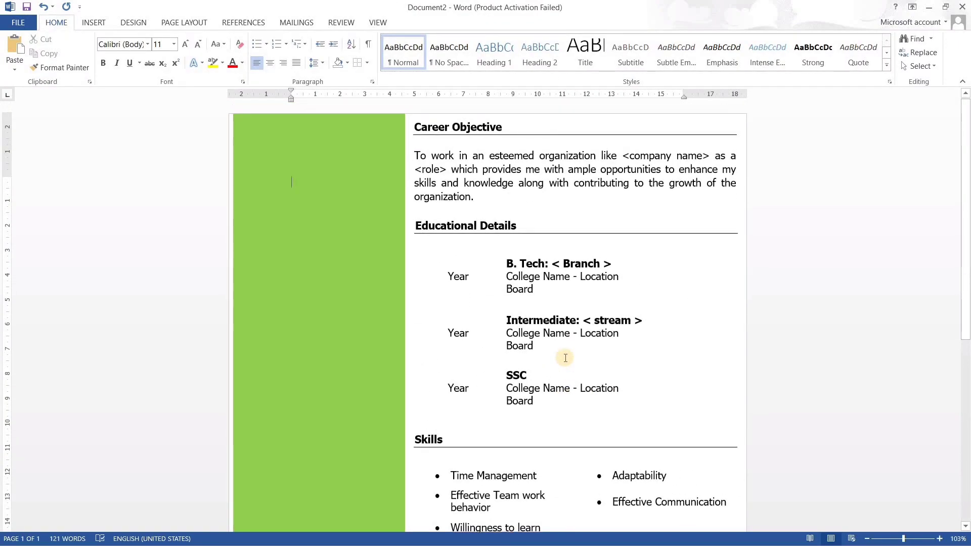
scroll(564, 358, "down", 5)
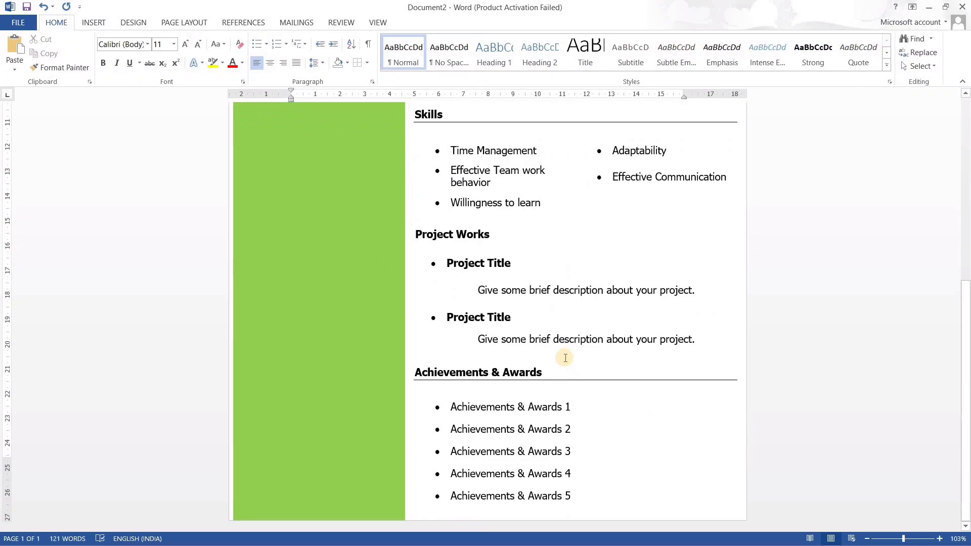
scroll(566, 358, "up", 5)
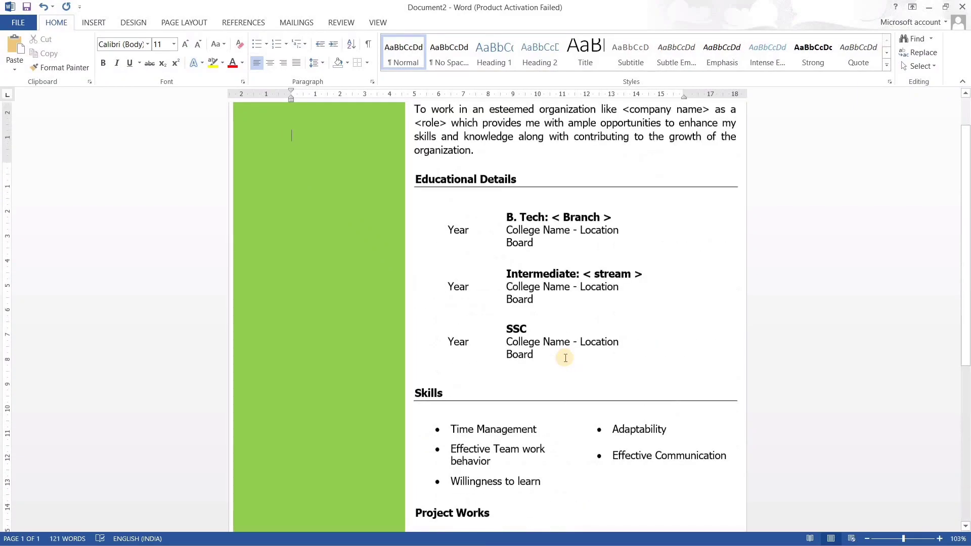
left_click(82, 24)
left_click(182, 54)
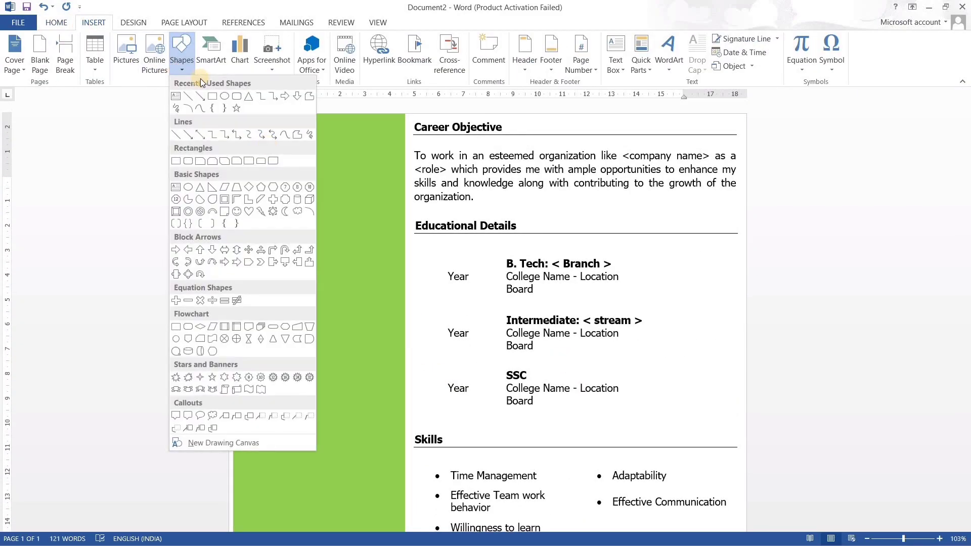
left_click(213, 98)
mouse_move(241, 120)
left_mouse_down()
mouse_move(325, 299)
mouse_move(384, 305)
mouse_move(394, 264)
mouse_move(398, 279)
left_mouse_up()
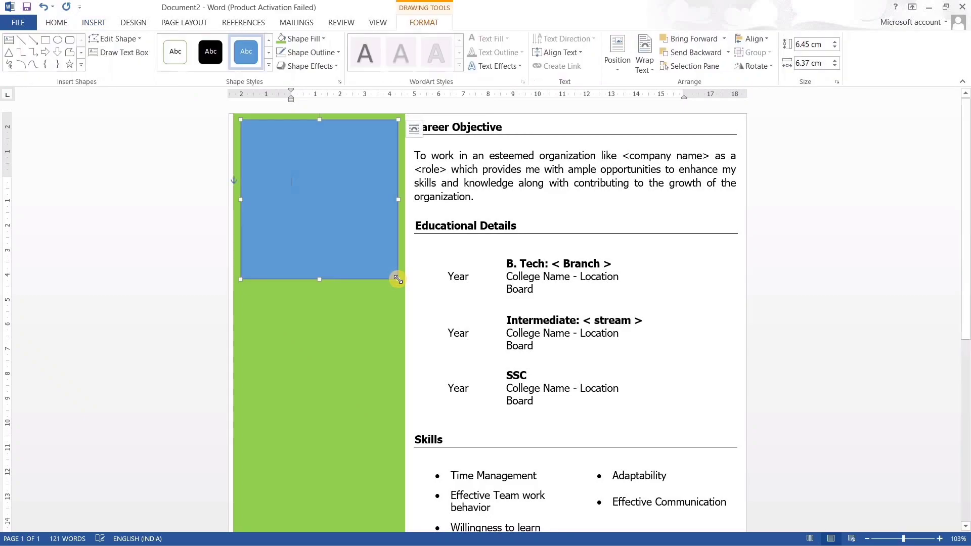
Fill the sidebar rectangle with the picture of a programmer at a laptop and remove its outline.
right_click(189, 194)
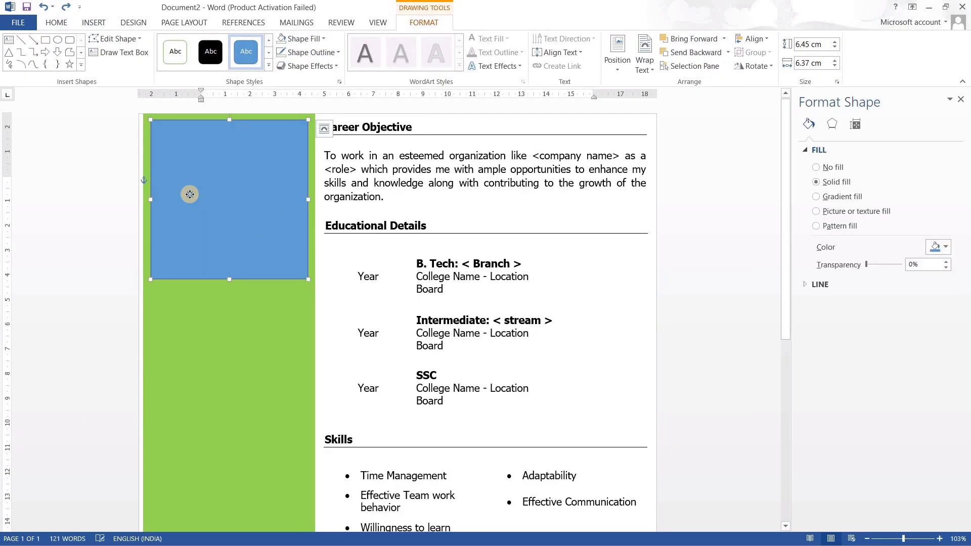
left_click(239, 166)
left_click(228, 174)
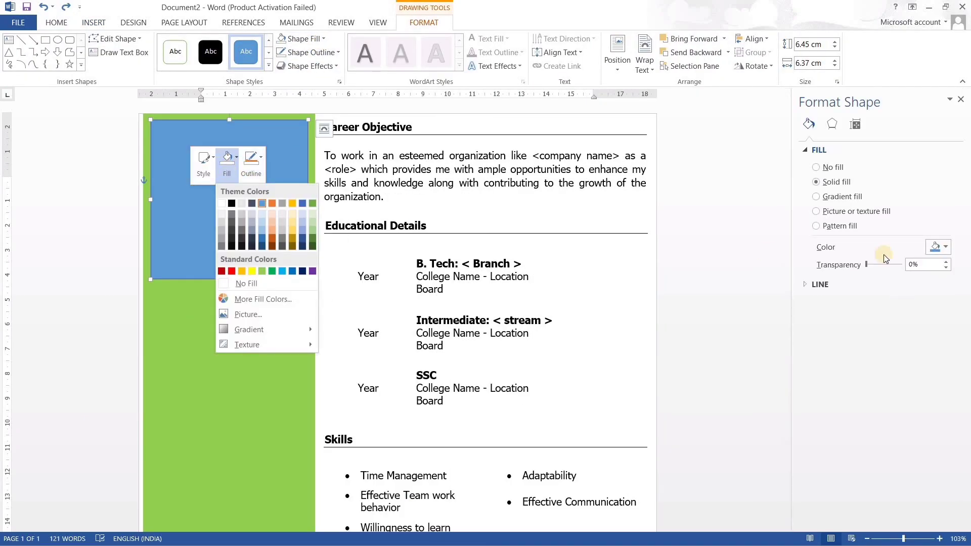
left_click(829, 211)
left_click(336, 54)
left_click(305, 162)
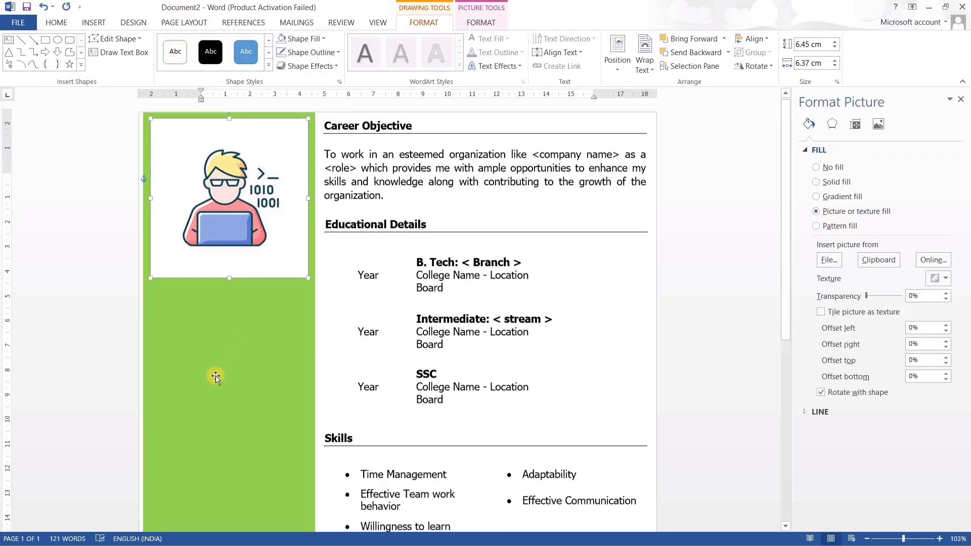
left_click(215, 376)
Draw a text box about 1.54 cm high and 6.98 cm wide across the sidebar just below the picture.
left_click(93, 22)
left_click(616, 56)
left_click(658, 340)
mouse_move(142, 282)
left_mouse_down()
mouse_move(314, 378)
mouse_move(315, 319)
left_mouse_up()
Fill the new sidebar text box with dark green and reduce its height to about 0.98 cm.
left_click(311, 39)
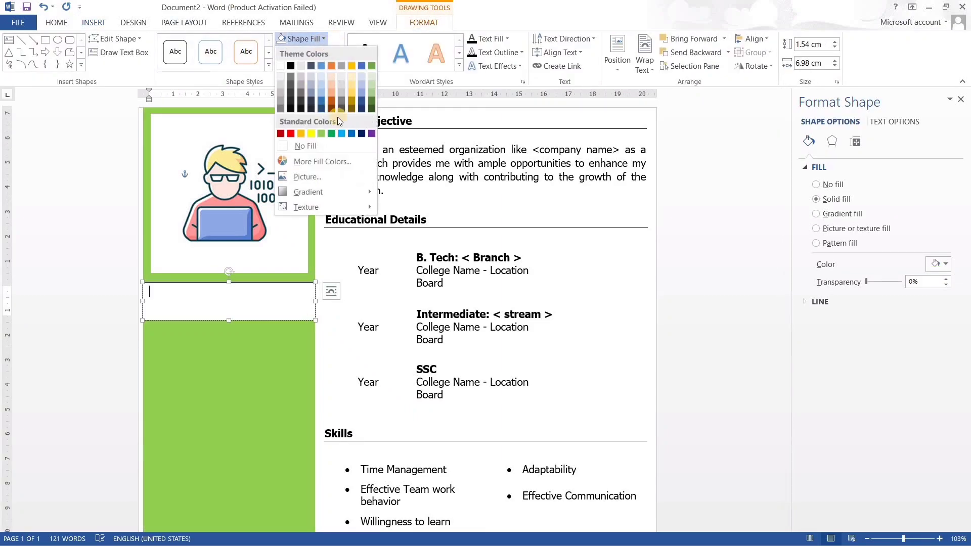
left_click(372, 98)
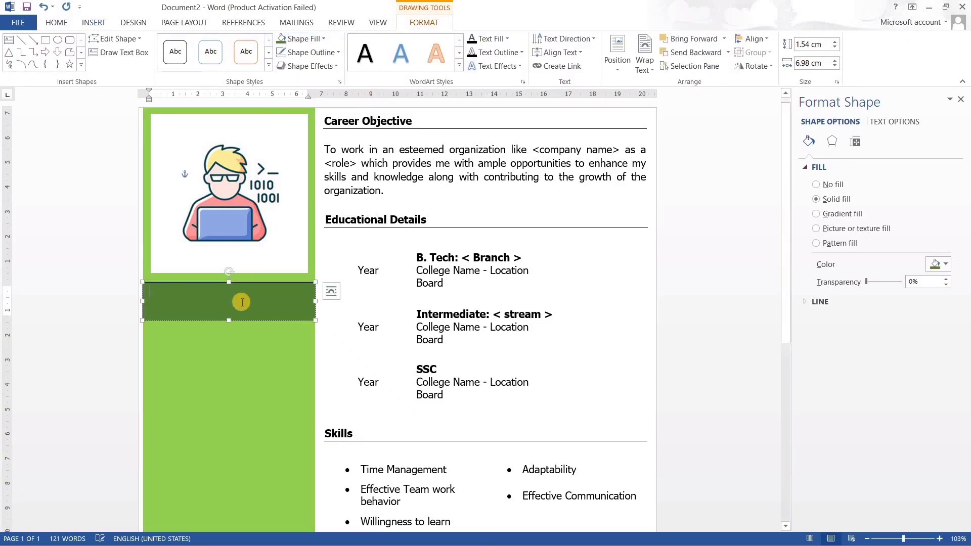
left_click_drag(228, 318, 228, 305)
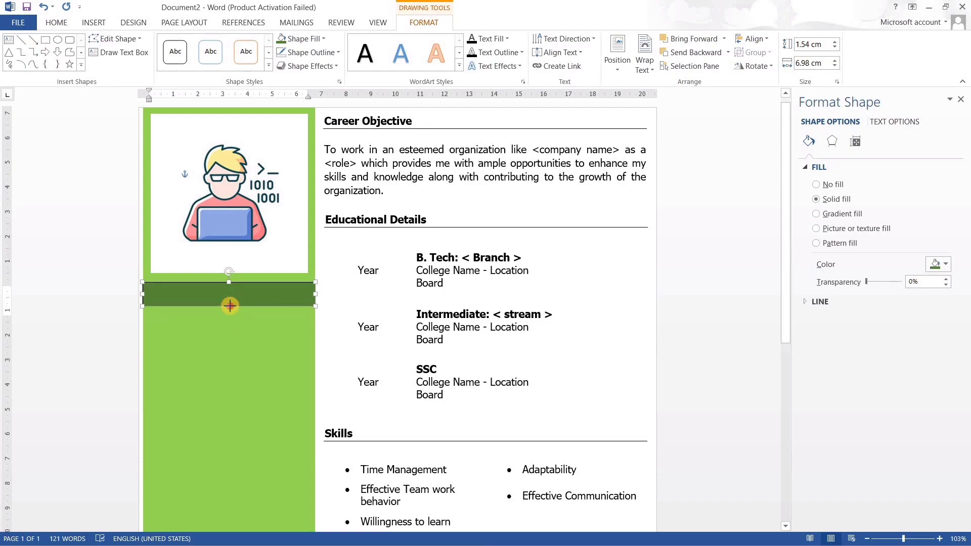
Enter the heading Details in the dark green box and format it as bold 12 pt Tahoma.
type("Details")
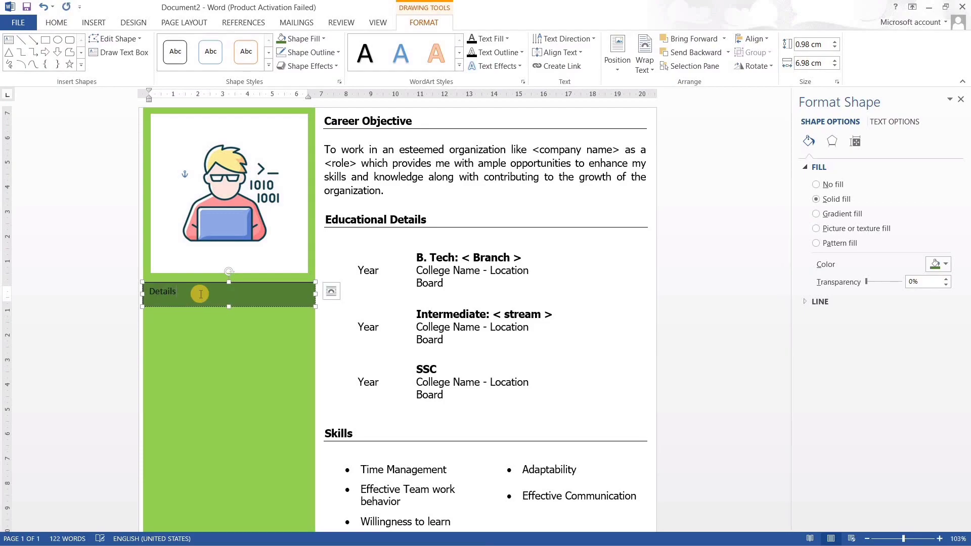
triple_click(200, 294)
left_click(56, 23)
left_click(147, 44)
left_click(126, 118)
left_click(190, 326)
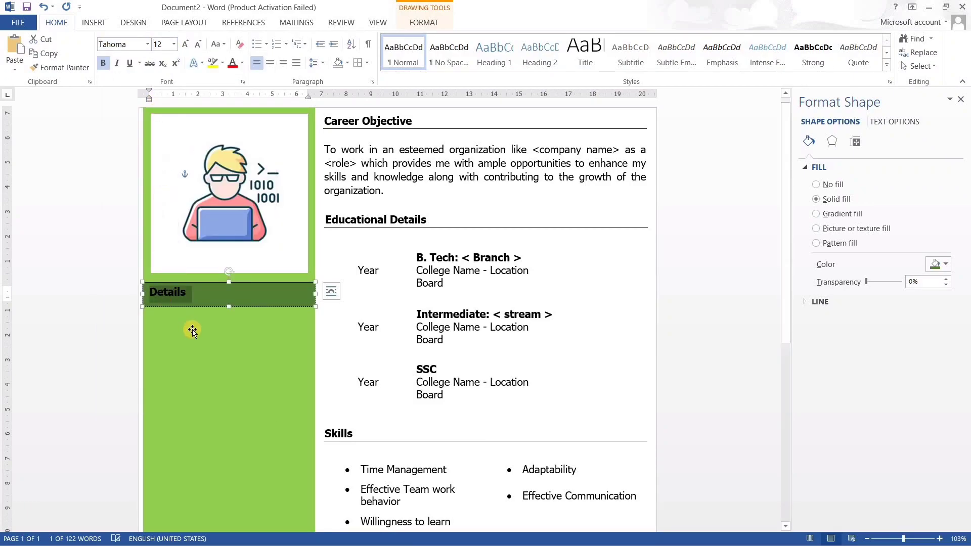
Set the font colour of the Details heading to white.
left_click(206, 292)
triple_click(205, 293)
left_click(243, 62)
left_click(235, 105)
left_click(207, 320)
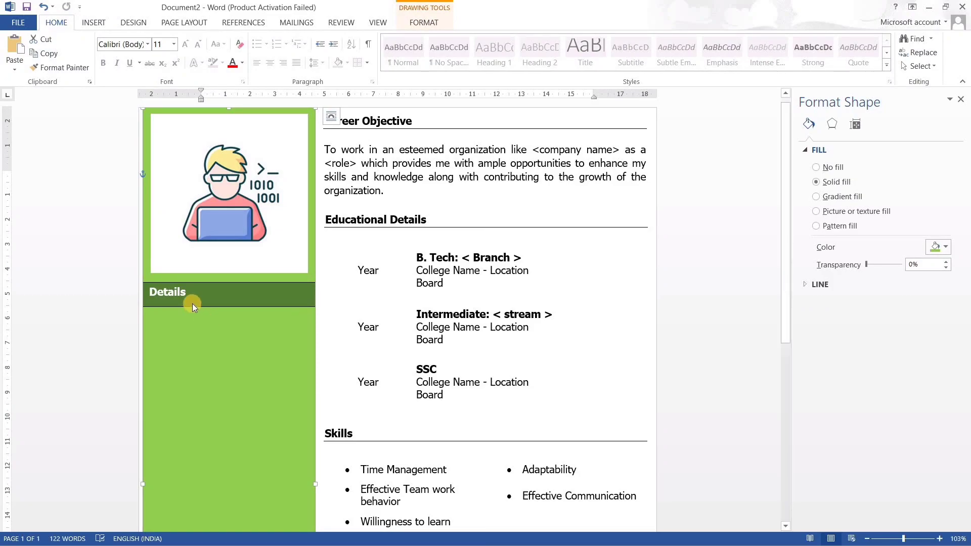
Remove the outline of the Details heading box and reduce its height to about 0.82 cm.
left_click(192, 302)
left_click(423, 22)
left_click(323, 39)
left_click(327, 41)
left_click(338, 52)
left_click(239, 307)
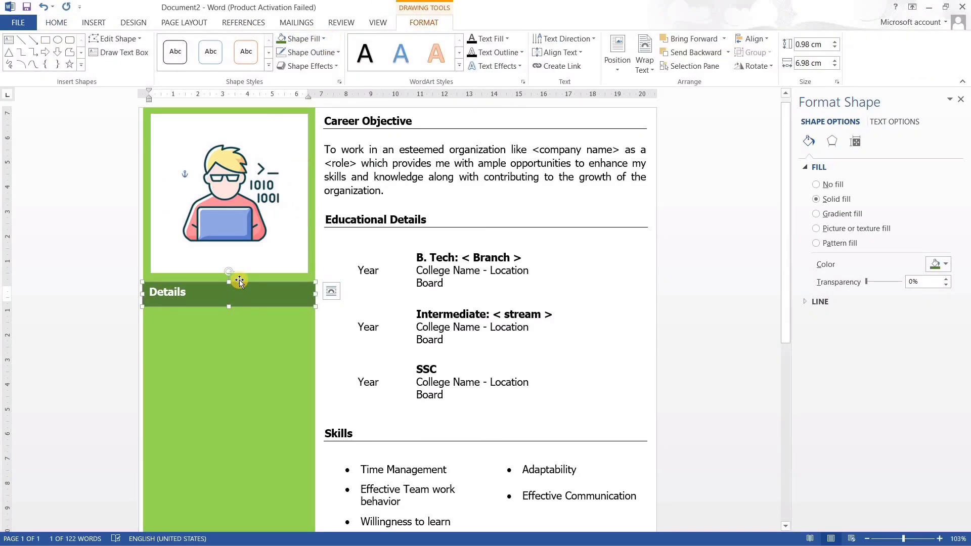
left_click_drag(230, 307, 230, 302)
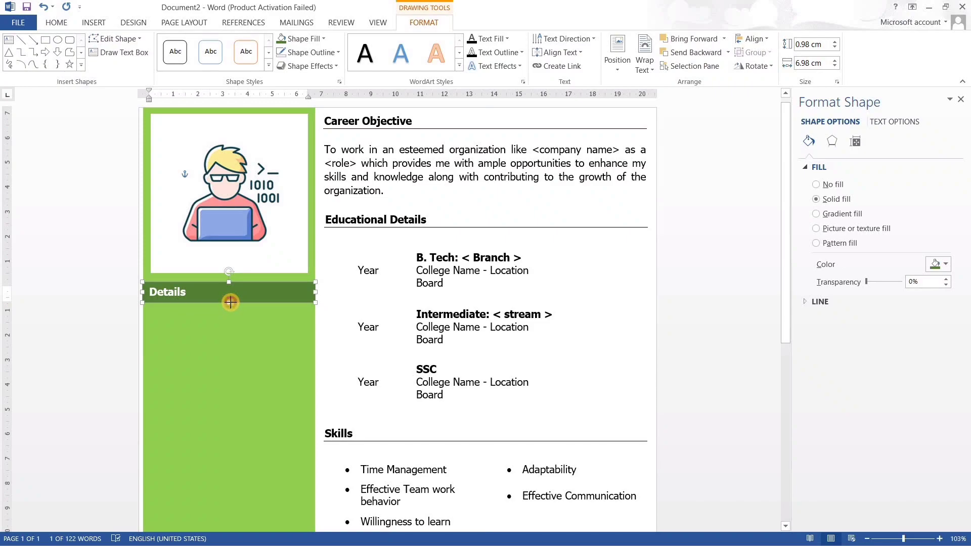
Draw a text box about 5.71 cm high and 6.41 cm wide below the Details heading and remove its fill.
left_click(93, 23)
left_click(616, 60)
left_click(649, 117)
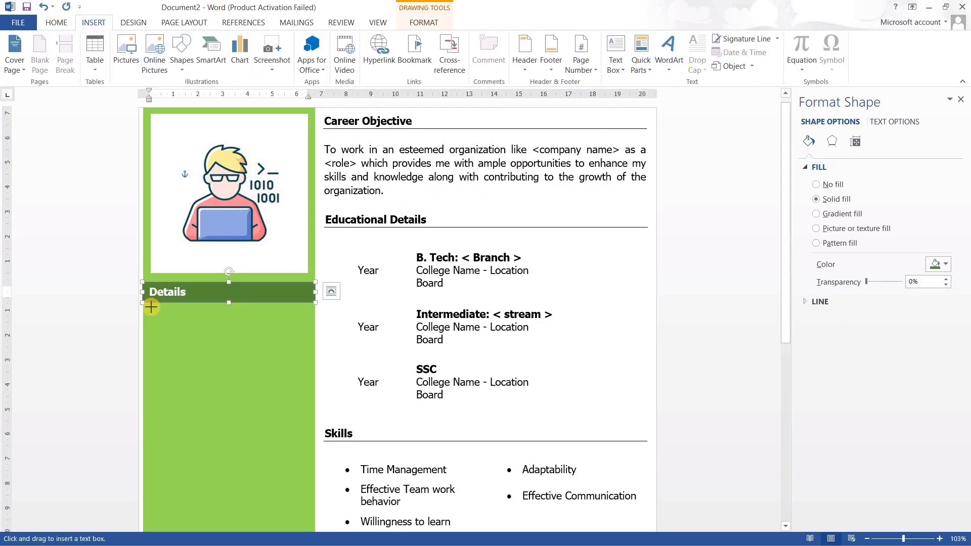
mouse_move(150, 307)
left_mouse_down()
mouse_move(228, 442)
mouse_move(308, 448)
left_mouse_up()
left_click(304, 39)
left_click(293, 261)
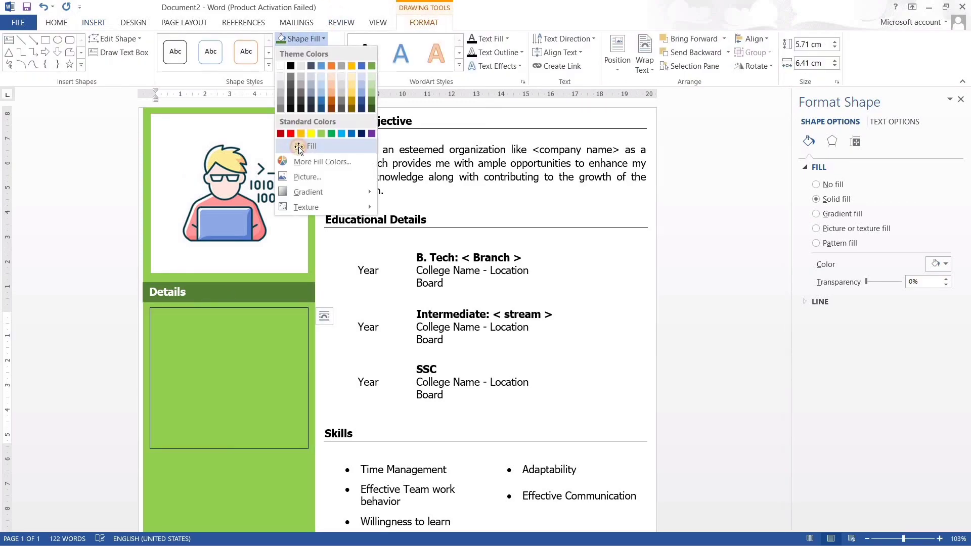
Set the font in the empty box below Details to Tahoma, size 12.
left_click(59, 22)
left_click(147, 44)
left_click(102, 120)
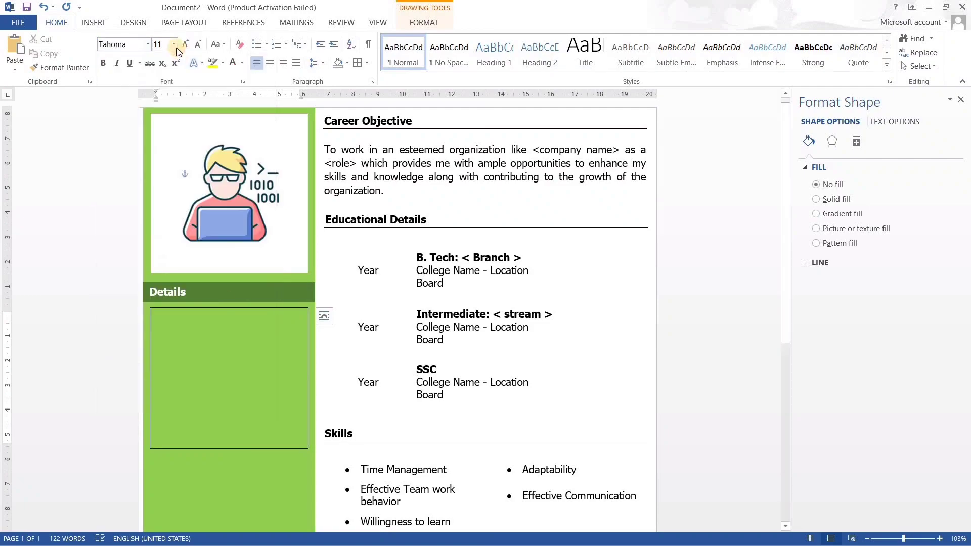
left_click(173, 45)
left_click(161, 102)
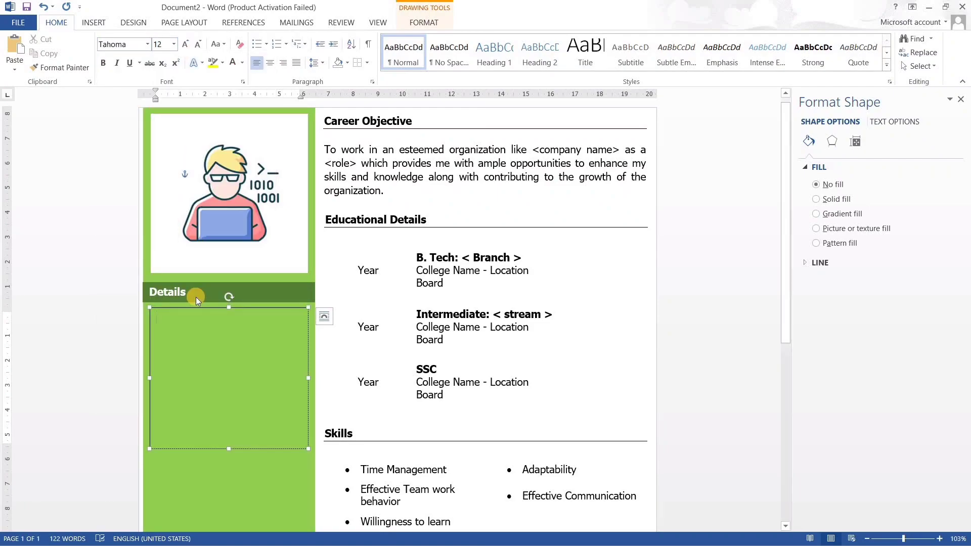
Copy the name, age, phone, email and address lines from Sublime Text into the box below Details.
key("alt+Tab")
scroll(103, 322, "down", 13)
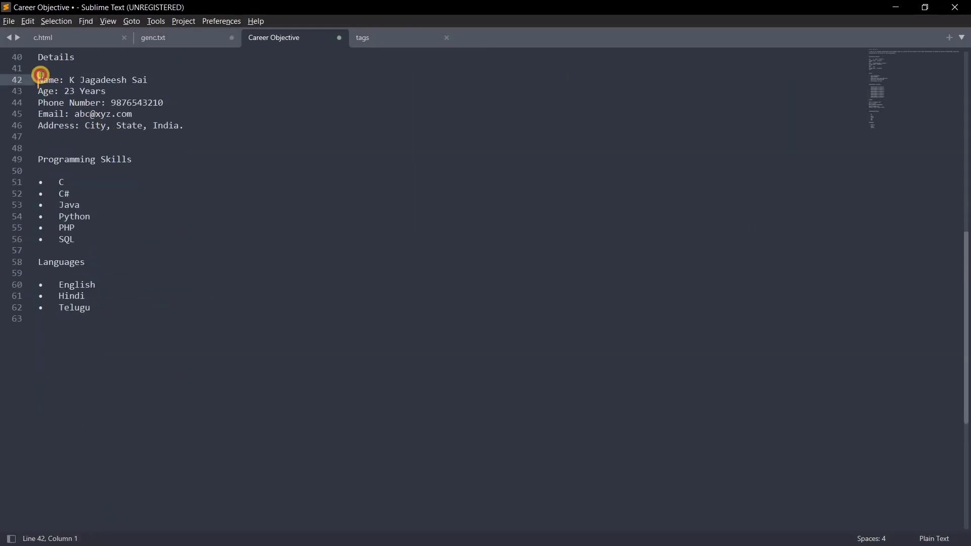
left_click_drag(38, 77, 211, 126)
key("ctrl+c")
key("alt+Tab")
key("ctrl+v")
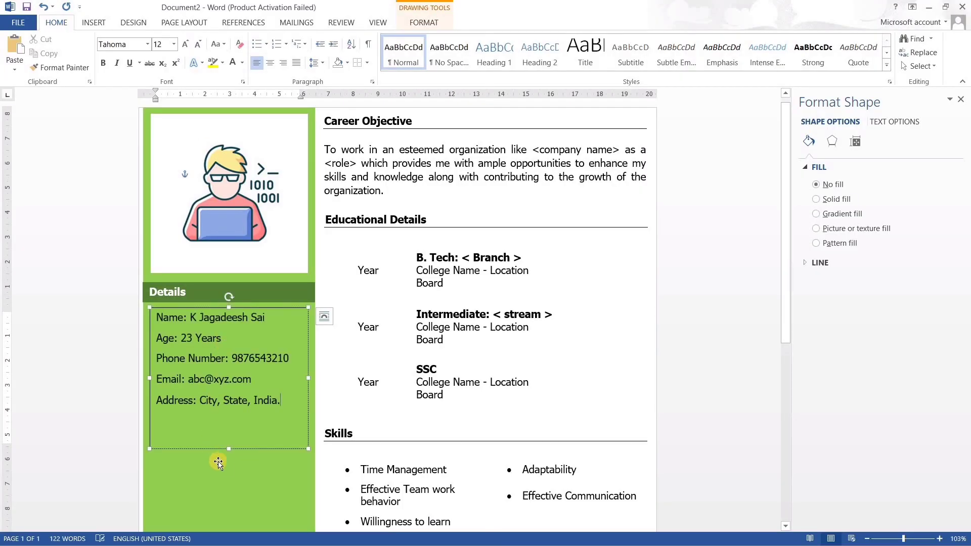
Set the colour of all the text in the personal details box to white.
key("ctrl+a")
left_click(243, 62)
left_click(232, 97)
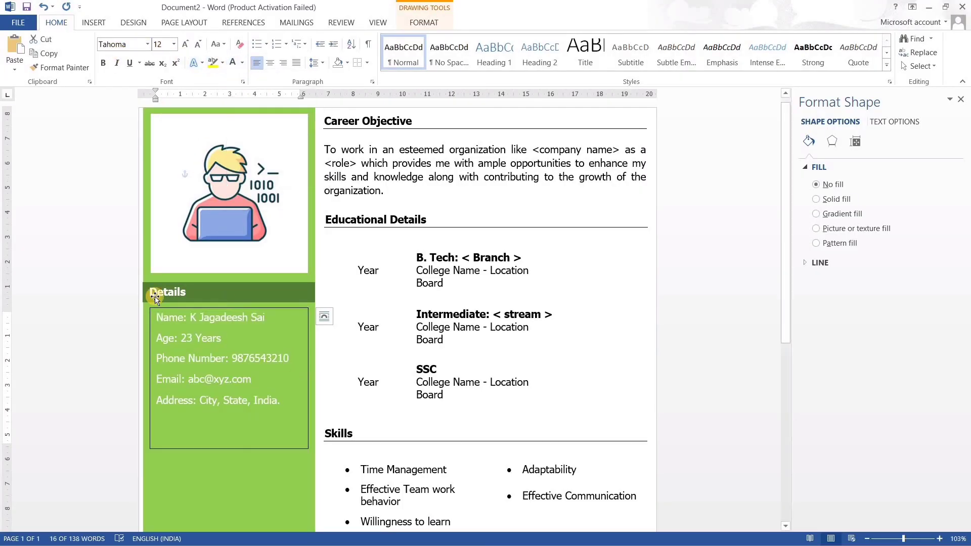
Make the labels Name, Age, Phone Number, Email and Address bold in the personal details box.
double_click(174, 315)
key("ctrl+b")
double_click(171, 337)
key("ctrl+b")
double_click(172, 358)
key("ctrl+b")
double_click(199, 359)
key("ctrl+b")
double_click(159, 380)
key("ctrl+b")
double_click(161, 403)
key("ctrl+b")
Shorten the personal details box to about 4.45 cm high and remove its outline.
left_click_drag(230, 448, 231, 418)
left_click(226, 452)
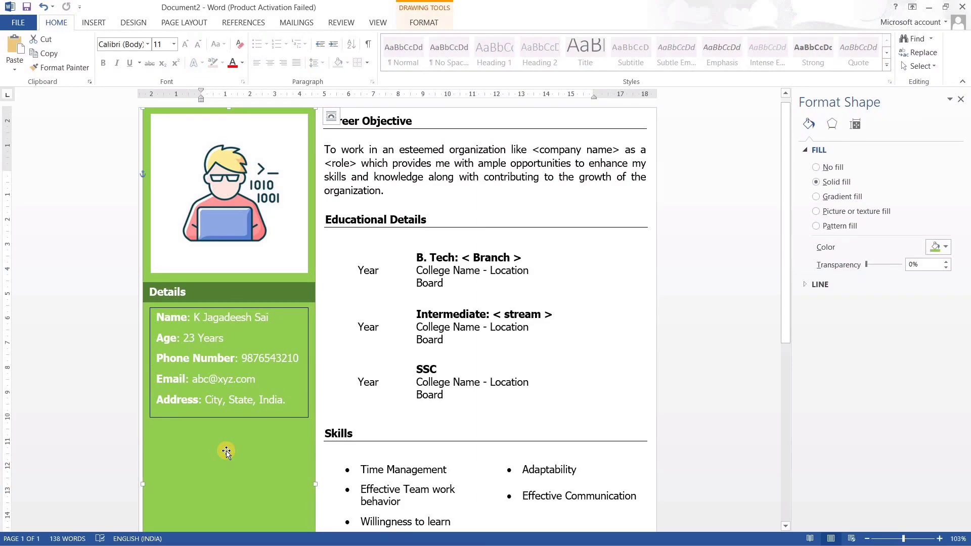
left_click(215, 418)
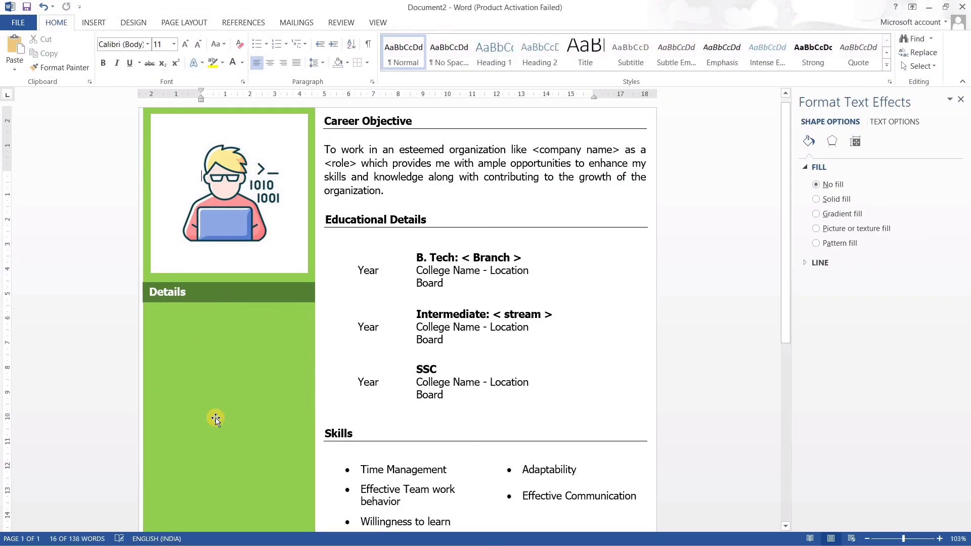
key("ctrl+z")
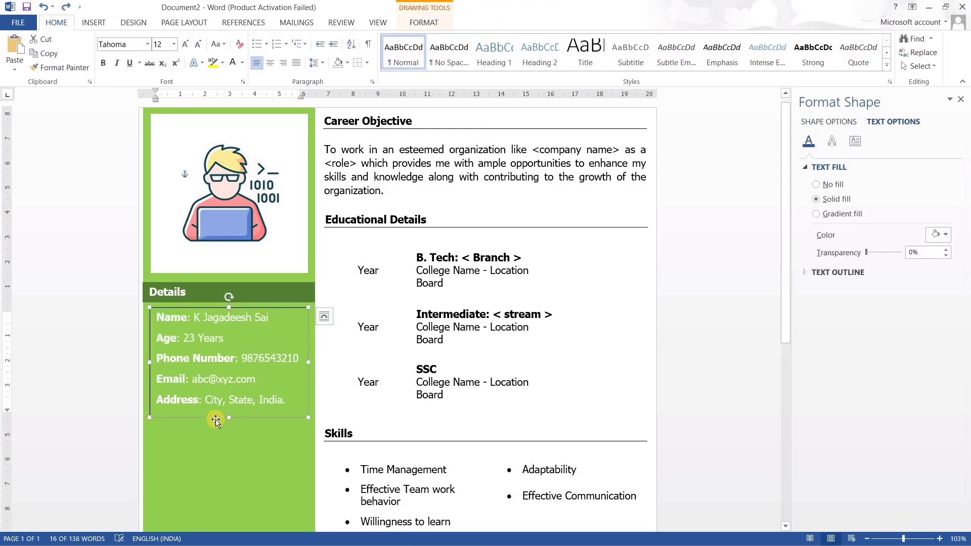
left_click(421, 26)
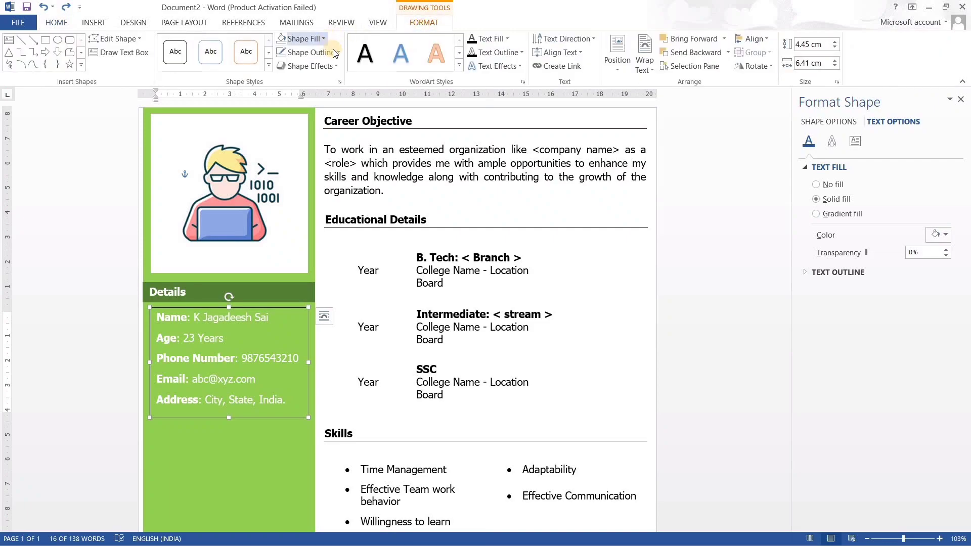
left_click(334, 53)
left_click(300, 156)
Change the text fill of all the personal details lines to black.
left_click(209, 397)
key("ctrl+a")
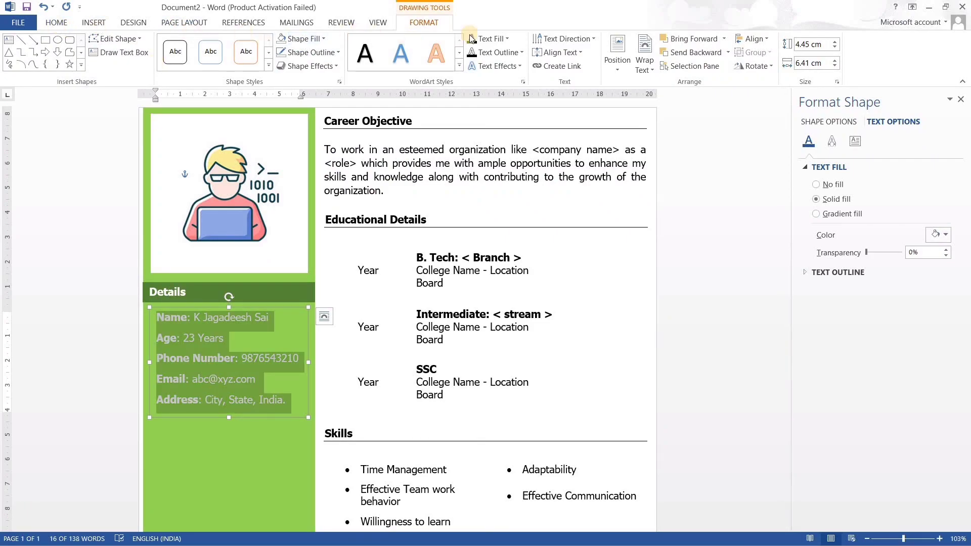
left_click(505, 39)
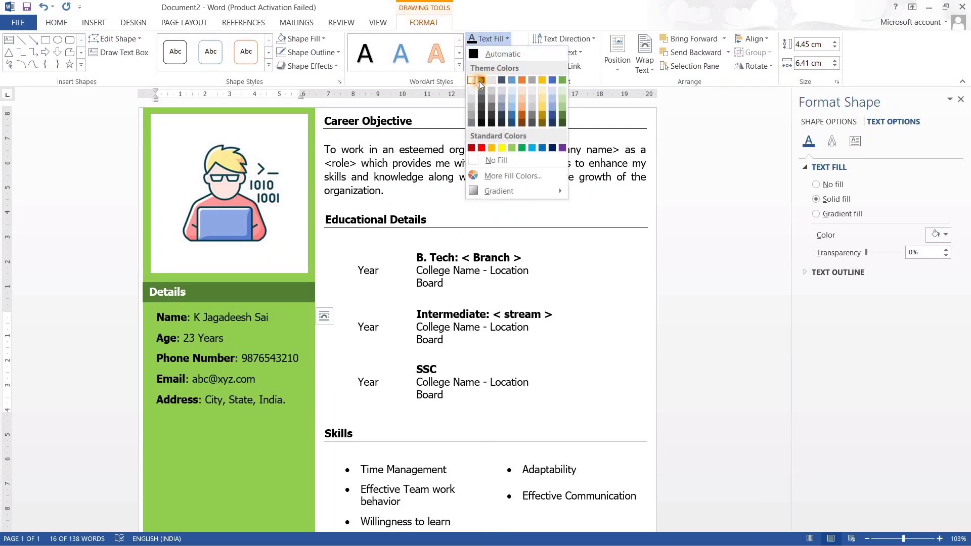
left_click(479, 81)
left_click(190, 490)
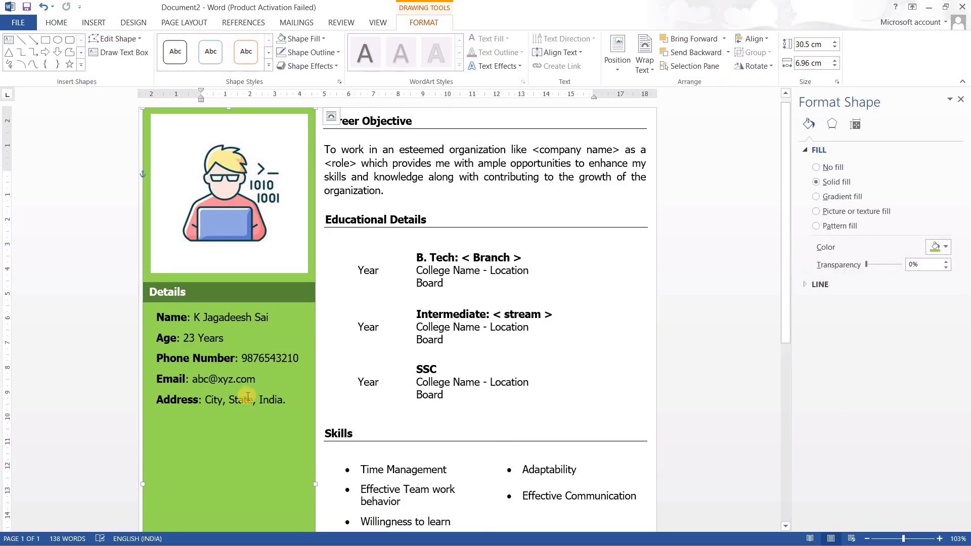
Duplicate the Details heading box and its personal details box directly below the originals in the sidebar.
scroll(246, 398, "down", 1)
left_click(241, 343)
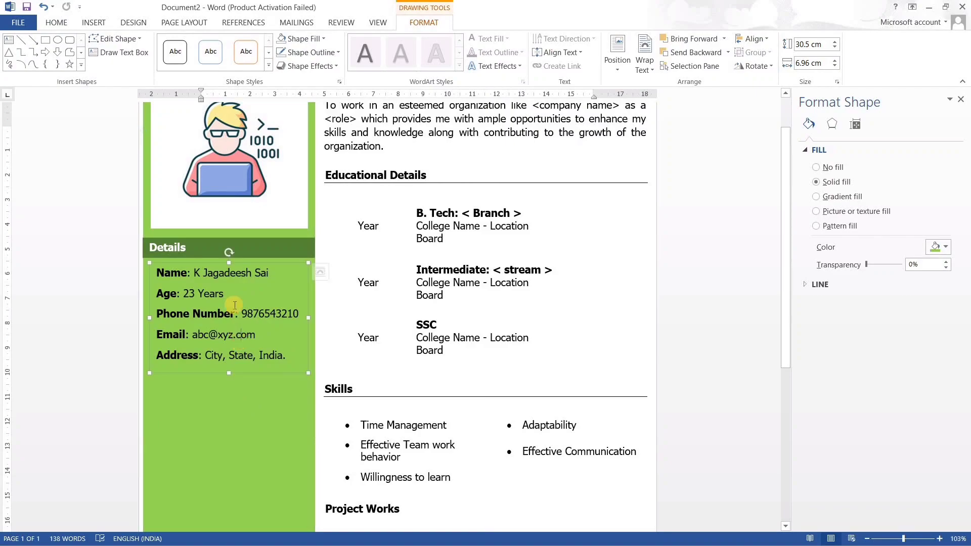
left_click(189, 237)
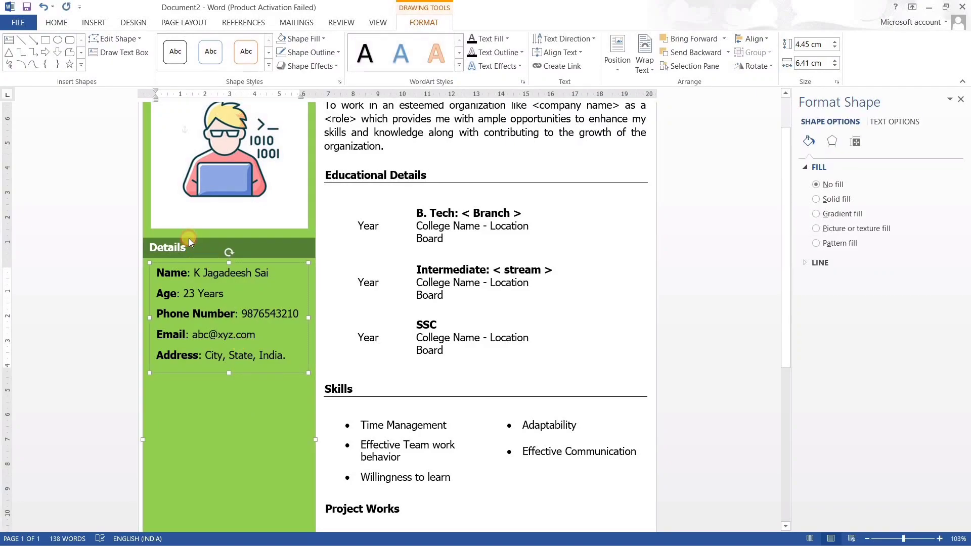
left_click(199, 264)
left_click_drag(199, 268, 199, 380, "ctrl")
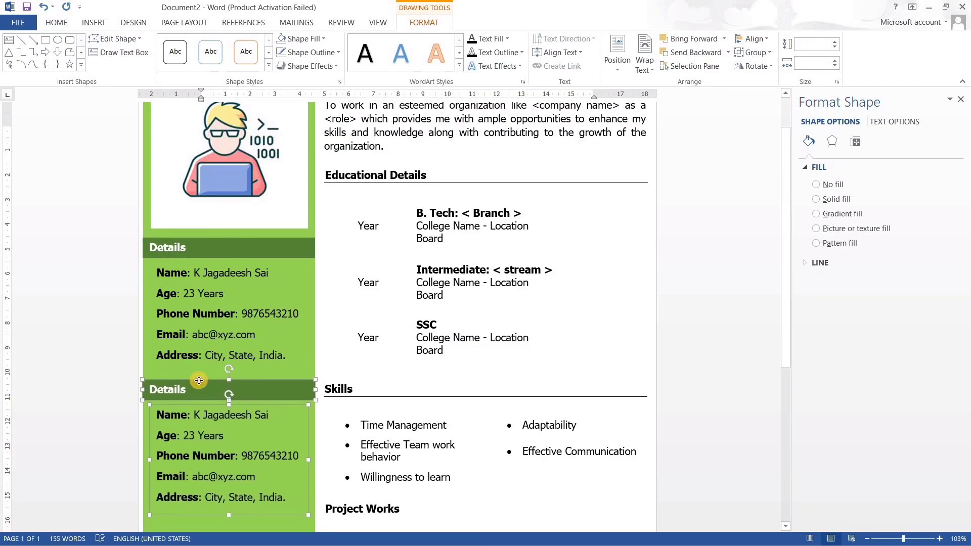
Replace the duplicated Details heading with Programming Skills.
left_click(152, 389)
double_click(151, 389)
type("Pro")
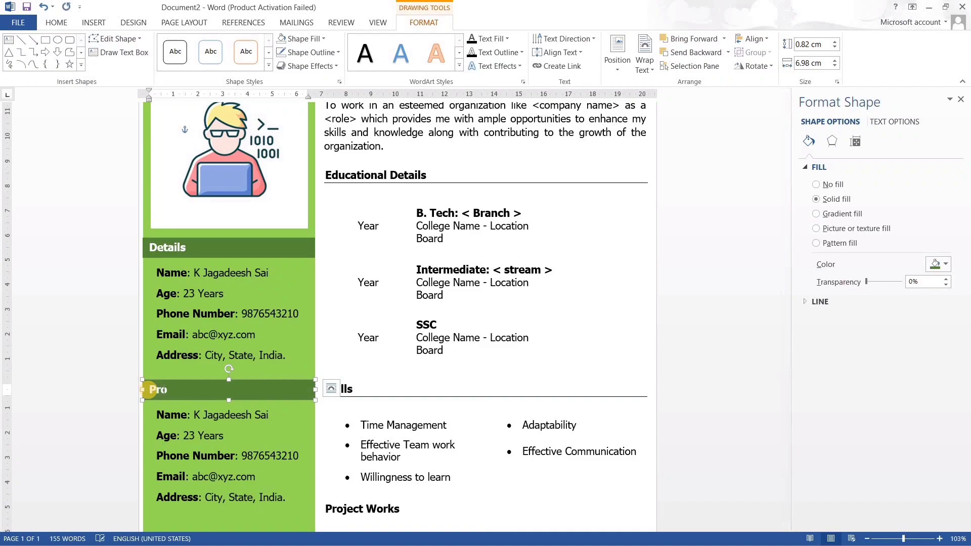
type("gramming Skills")
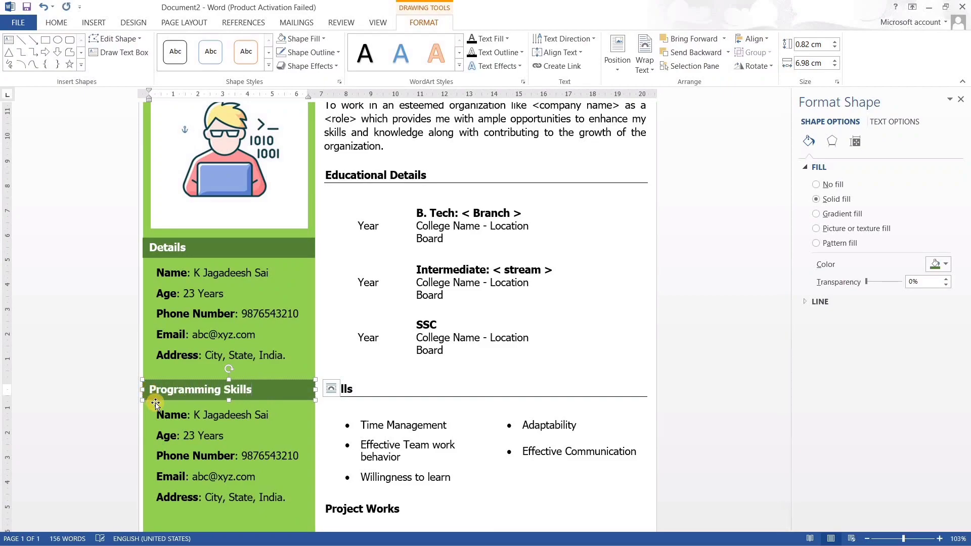
Clear the duplicated personal details under Programming Skills and start a bulleted list in that box.
left_click(207, 457)
key("ctrl+a")
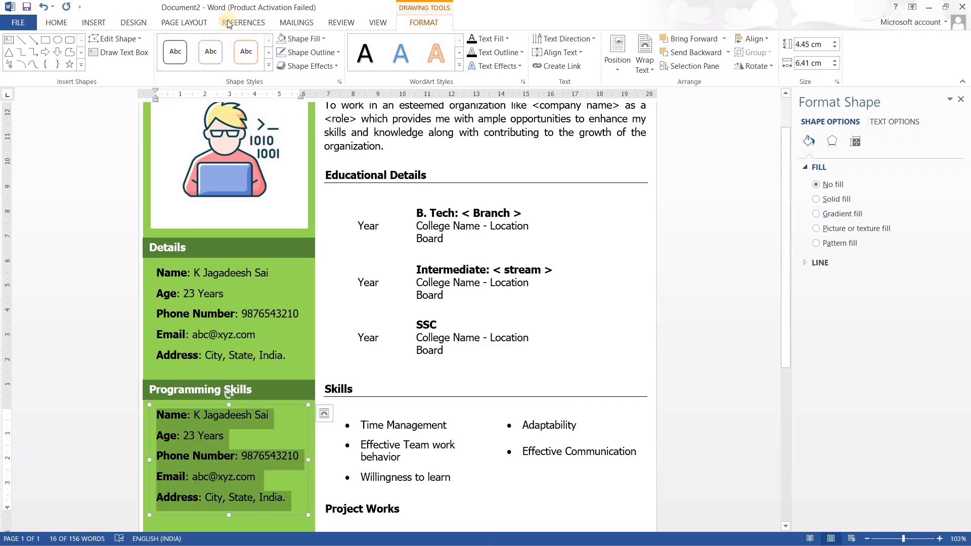
left_click(56, 22)
left_click(257, 43)
Copy the list from C to SQL from Sublime Text into the Programming Skills box and shorten the box to fit.
key("alt+Tab")
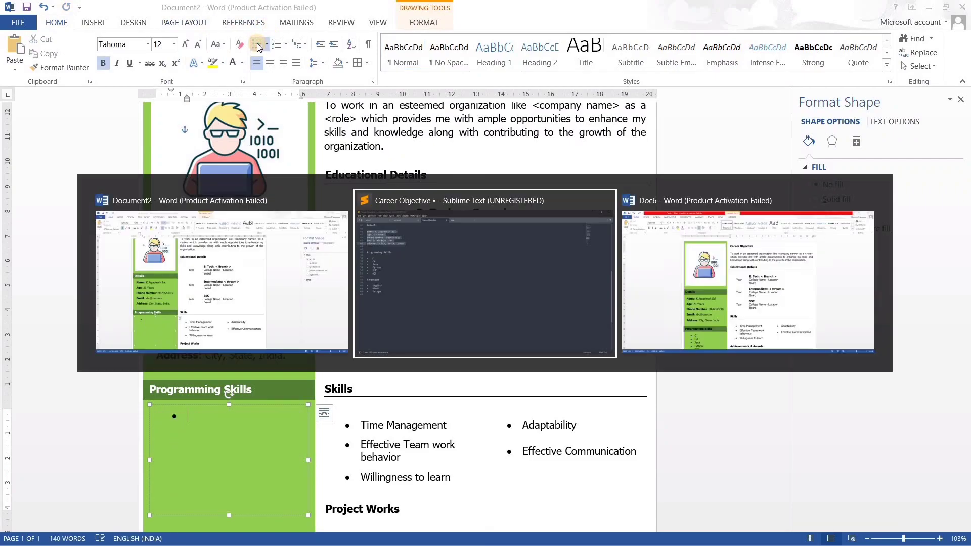
left_click_drag(54, 182, 86, 241)
key("ctrl+c")
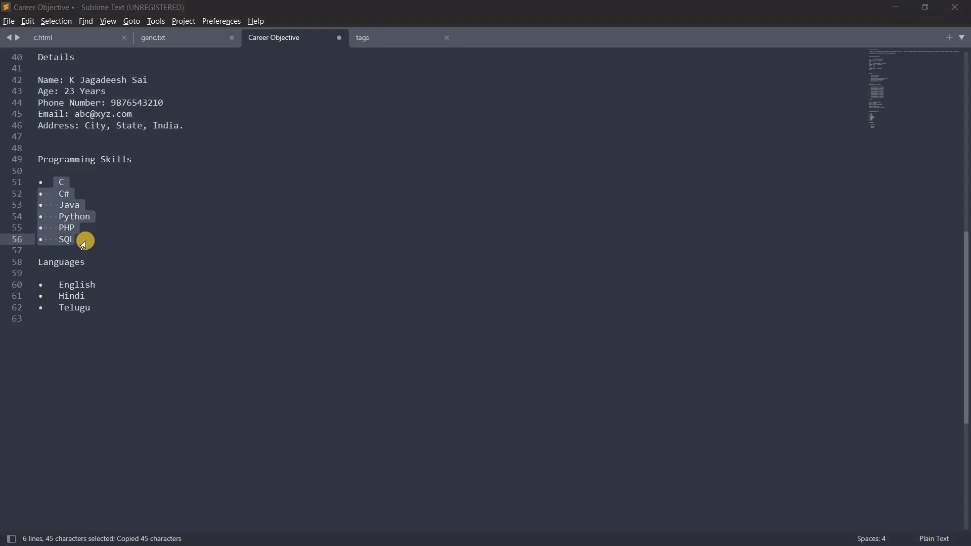
key("alt+Tab")
key("ctrl+v")
left_click(203, 431)
left_click_drag(228, 515, 234, 479)
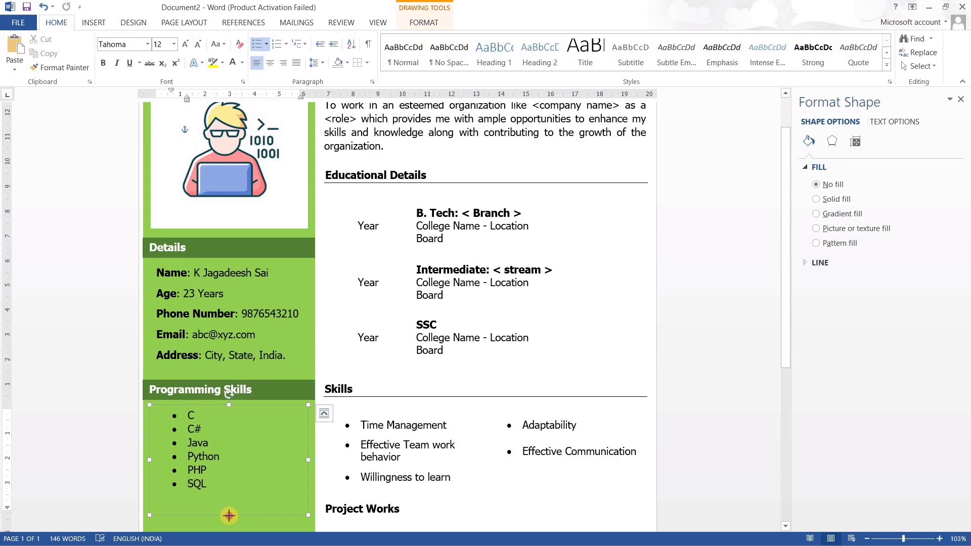
Duplicate the Programming Skills heading and list boxes and place the copies directly below the originals.
left_click(215, 384)
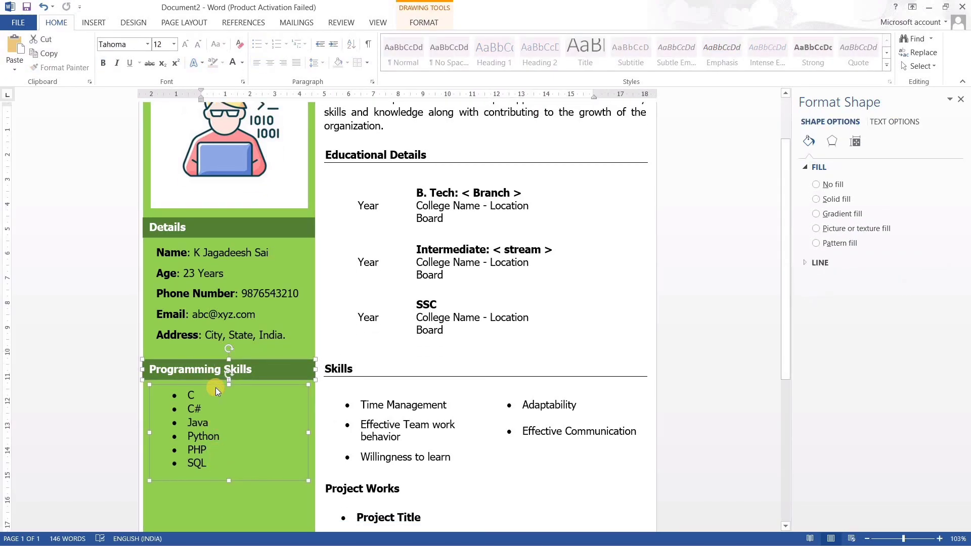
key("ctrl+c")
key("ctrl+v")
left_click_drag(212, 500, 230, 345)
Change the duplicated heading to Languages and its bulleted list to English, Hindi and Telugu.
type("Languages")
scroll(196, 427, "down", 3)
type("Hind")
type("Telugu")
Review the whole resume page from the sidebar picture down to the Achievements & Awards list.
left_click(484, 362)
scroll(254, 444, "up", 3)
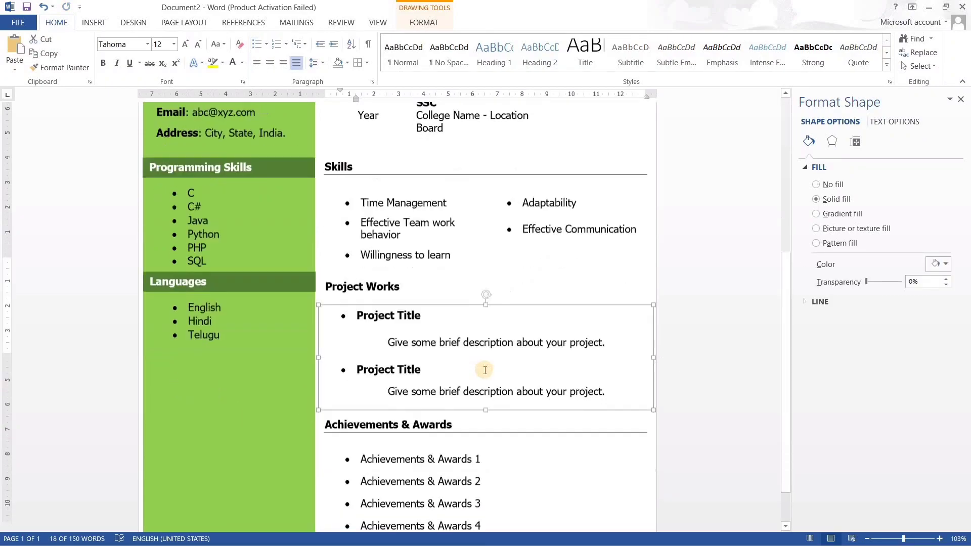
scroll(253, 442, "down", 4)
scroll(253, 439, "up", 4)
key("ctrl+s")
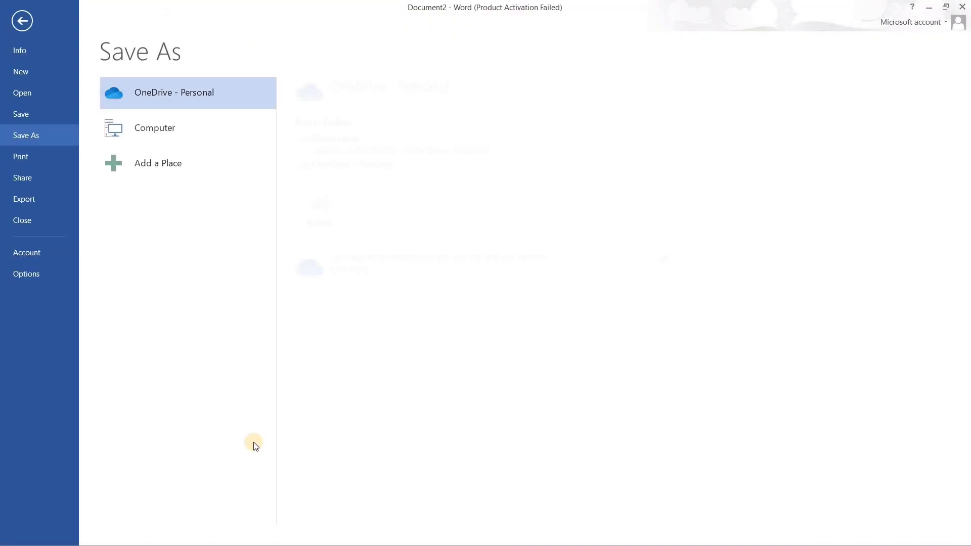
left_click(22, 11)
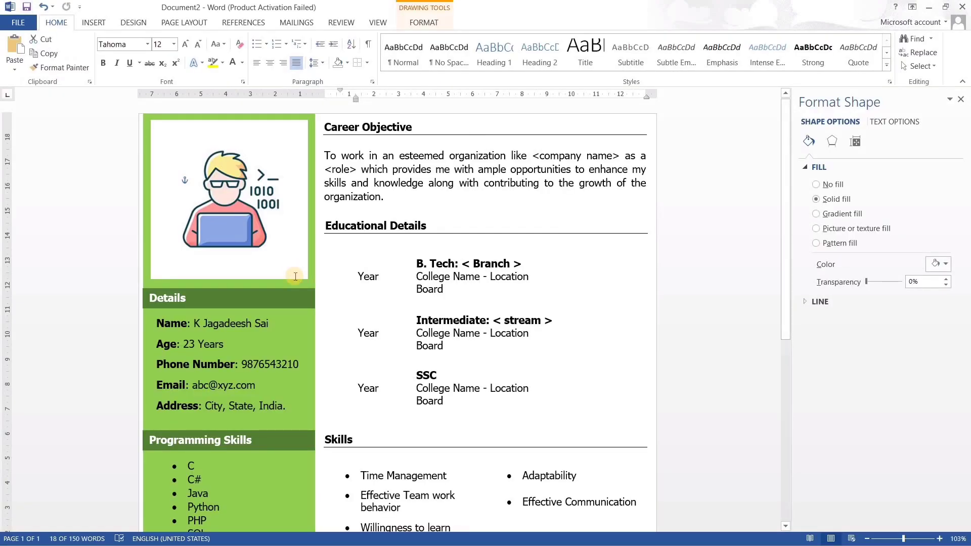
scroll(295, 277, "down", 5)
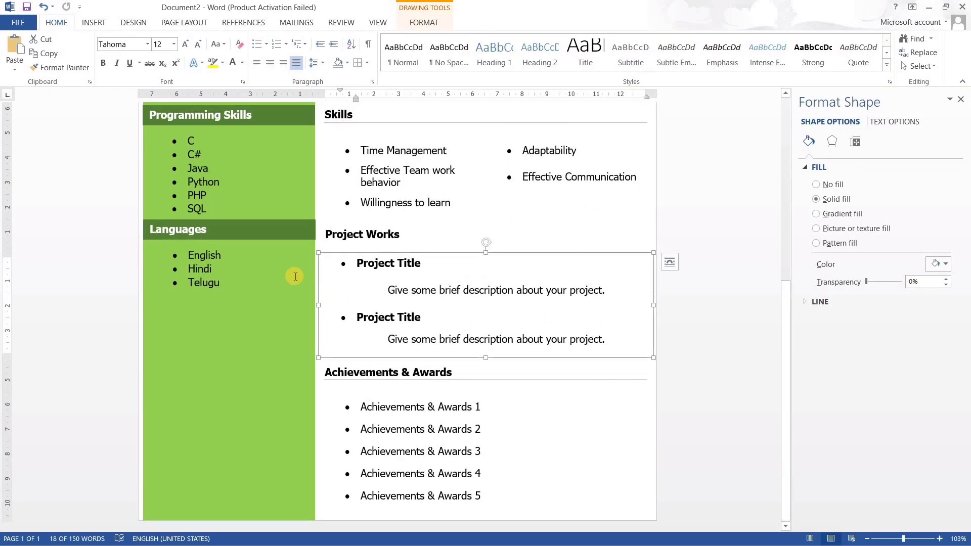